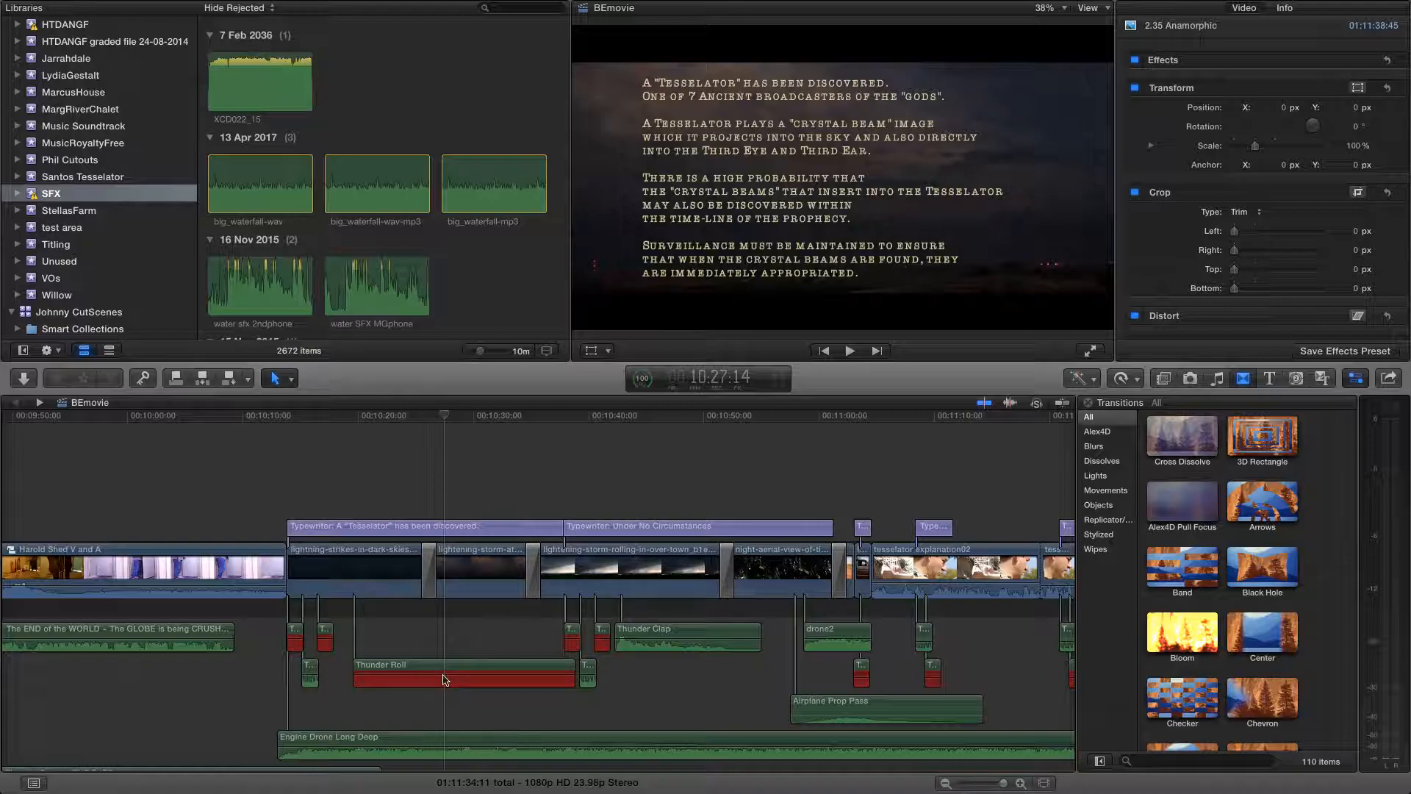
Inspect the red Thunder Roll and typewriter sound clips beneath the storm footage in the BEmovie timeline
left_click(455, 680)
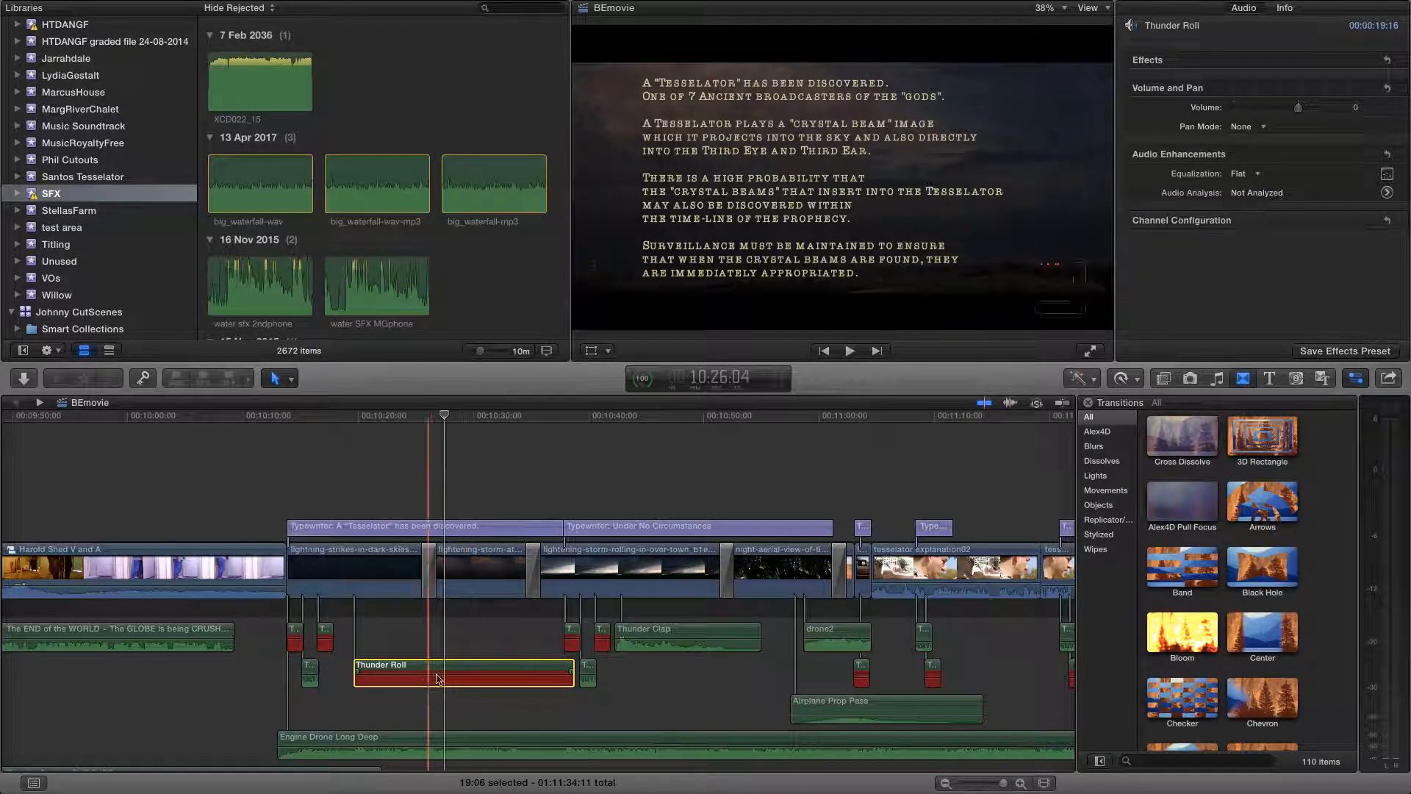
left_click(296, 641)
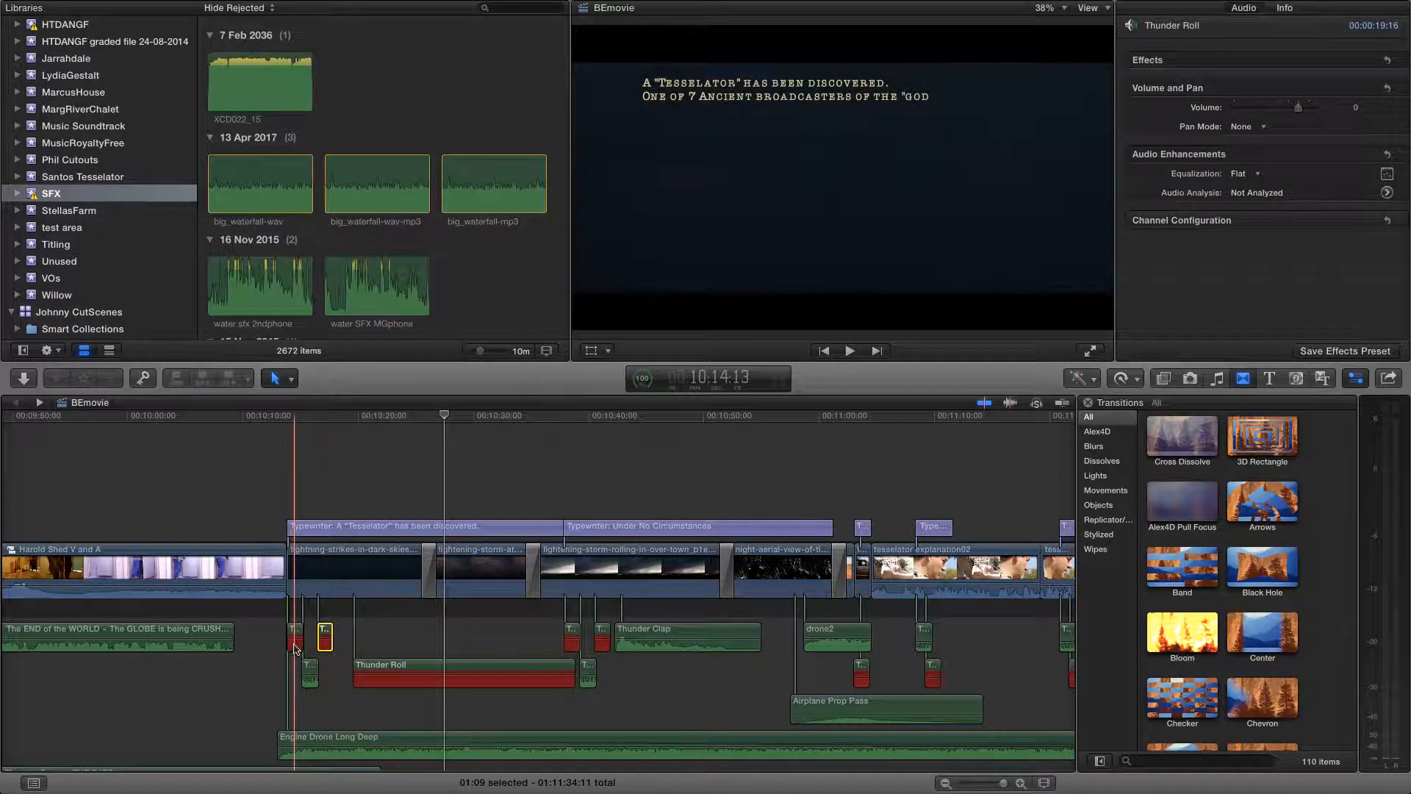
left_click(322, 645)
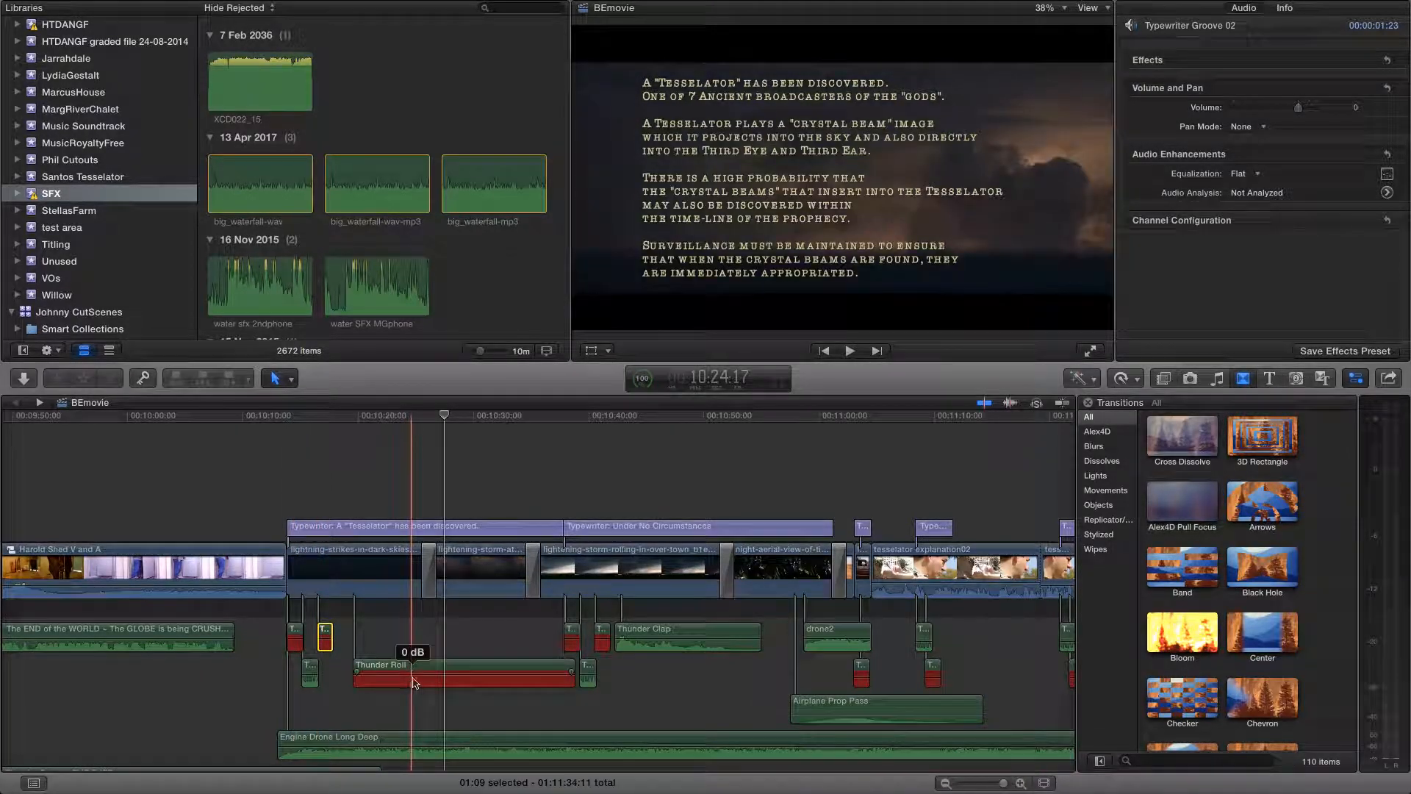
left_click(382, 672)
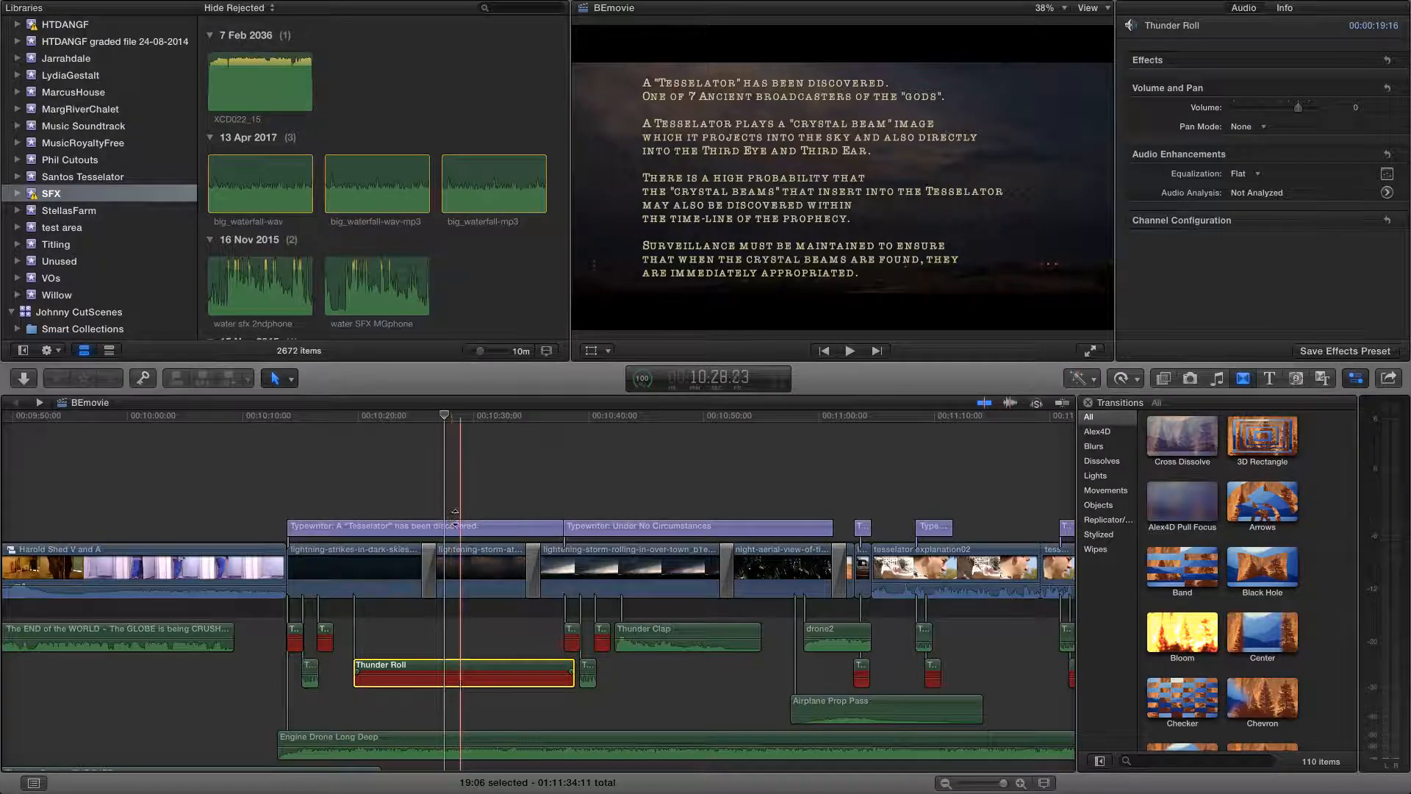
Search the clips of the SFX event for "missing"
left_click(398, 125)
scroll(398, 123, "down", 15)
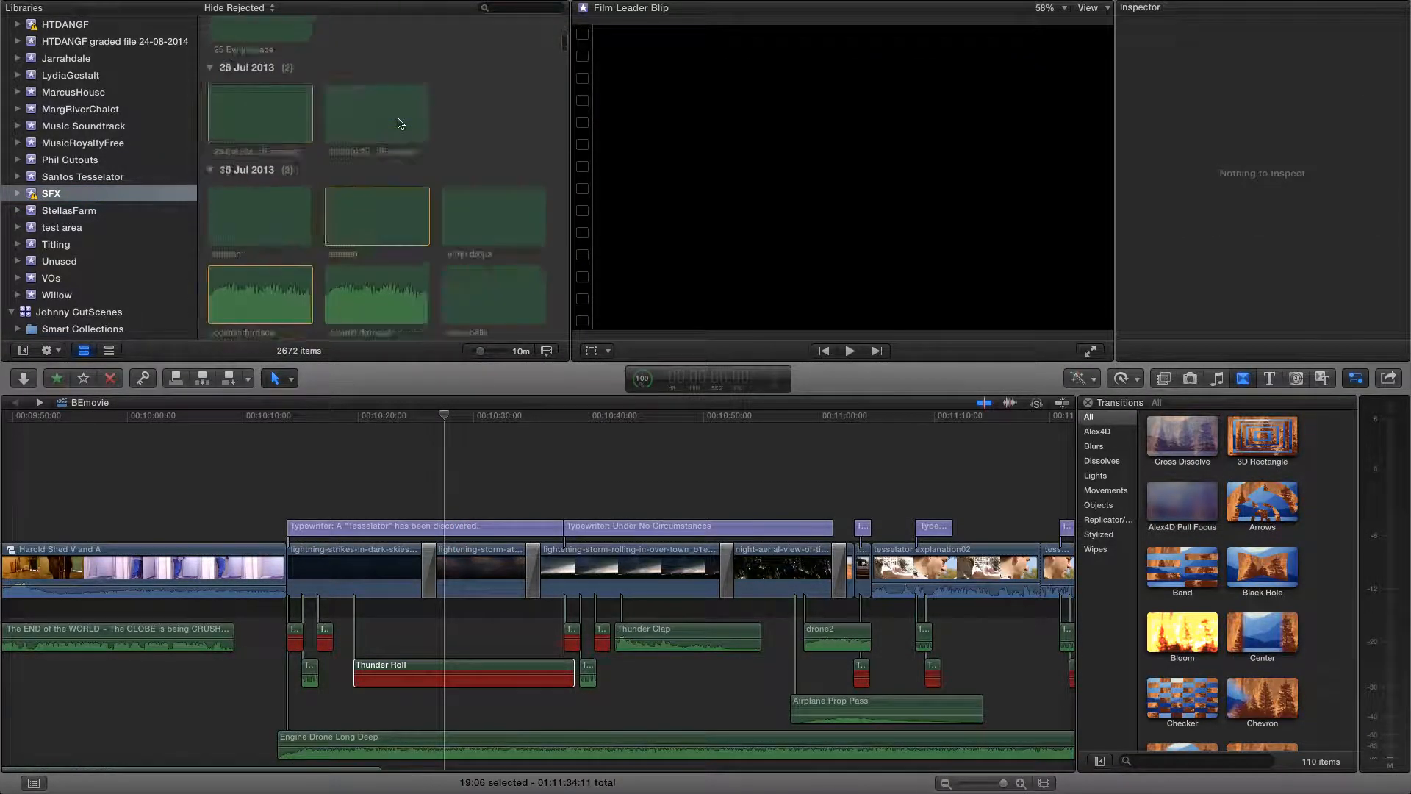
scroll(398, 123, "up", 5)
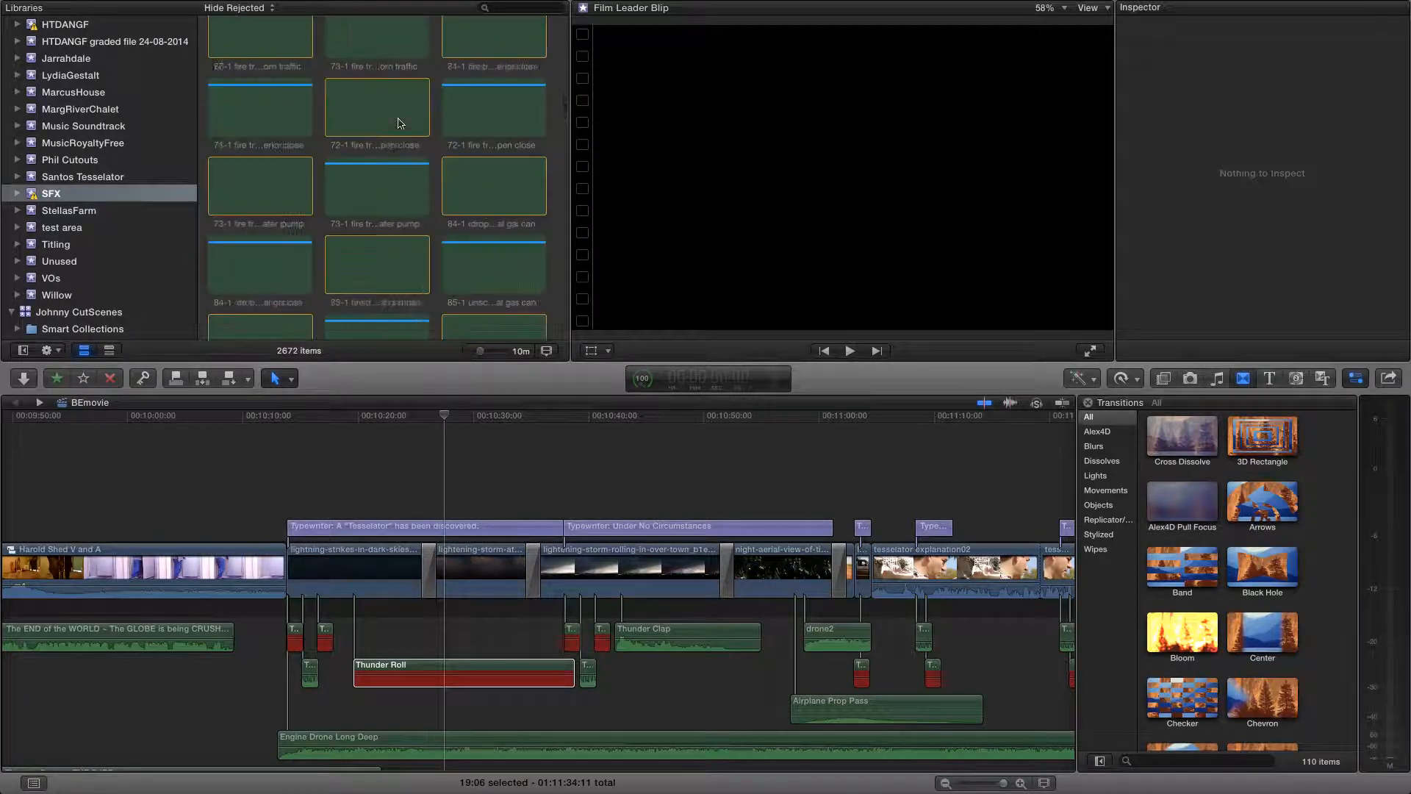
scroll(399, 123, "up", 10)
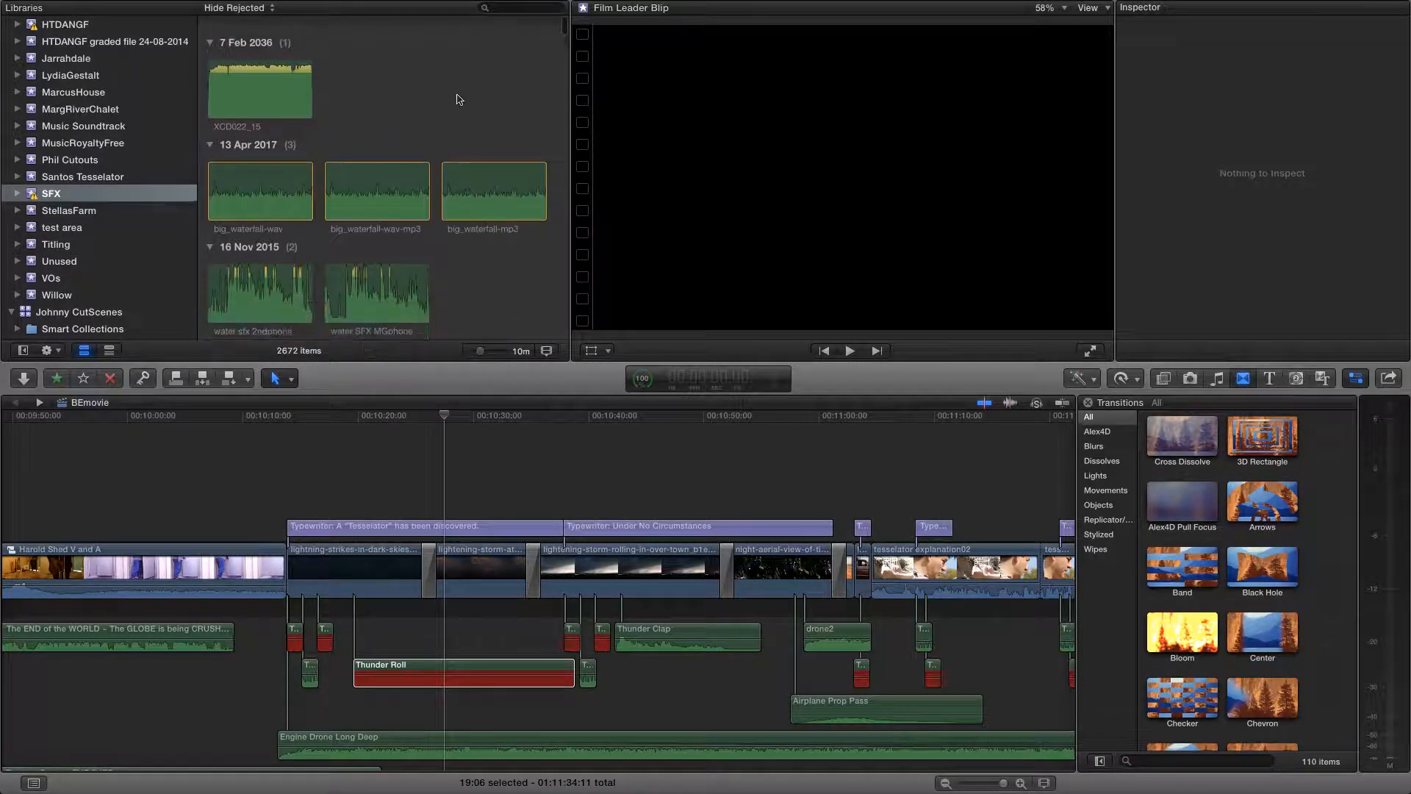
left_click(505, 9)
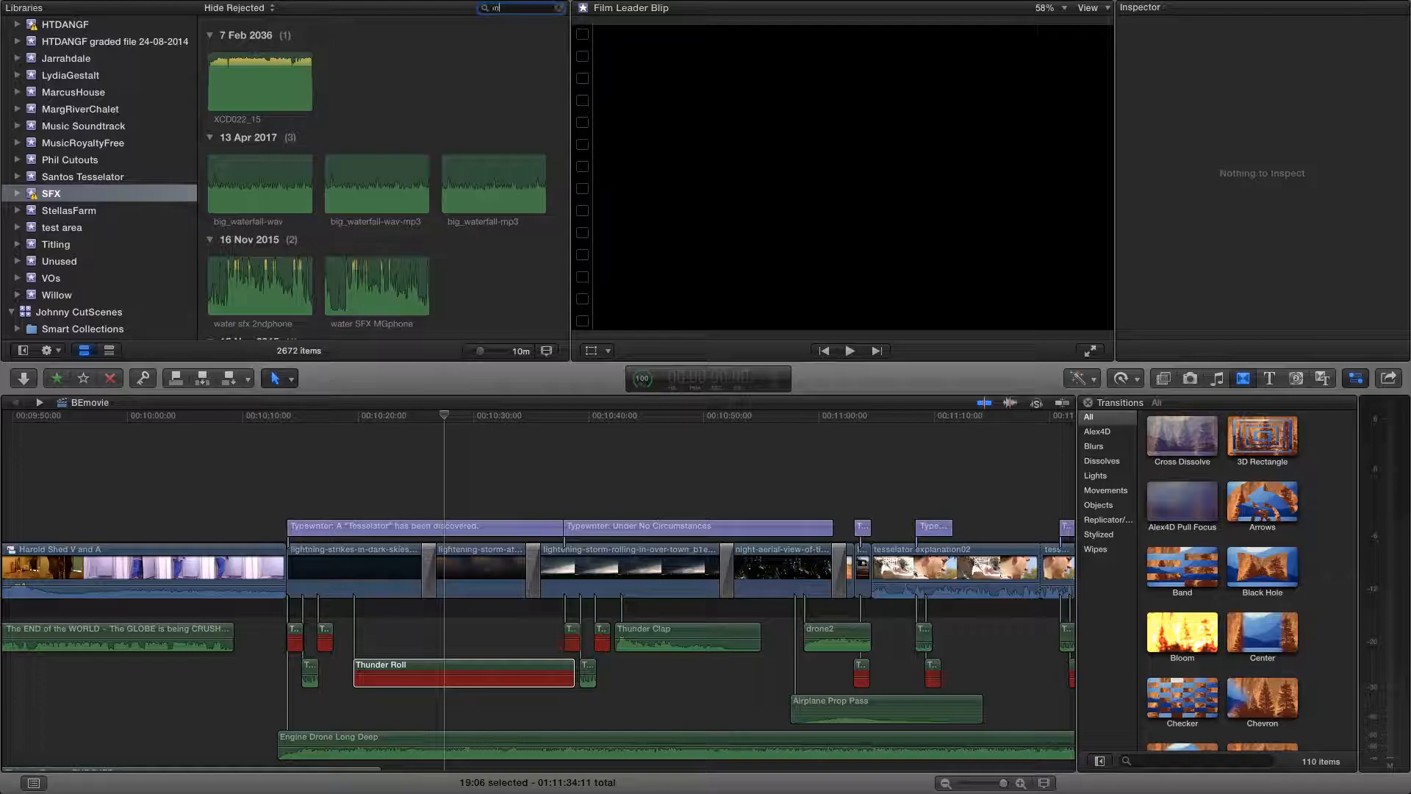
type("missing")
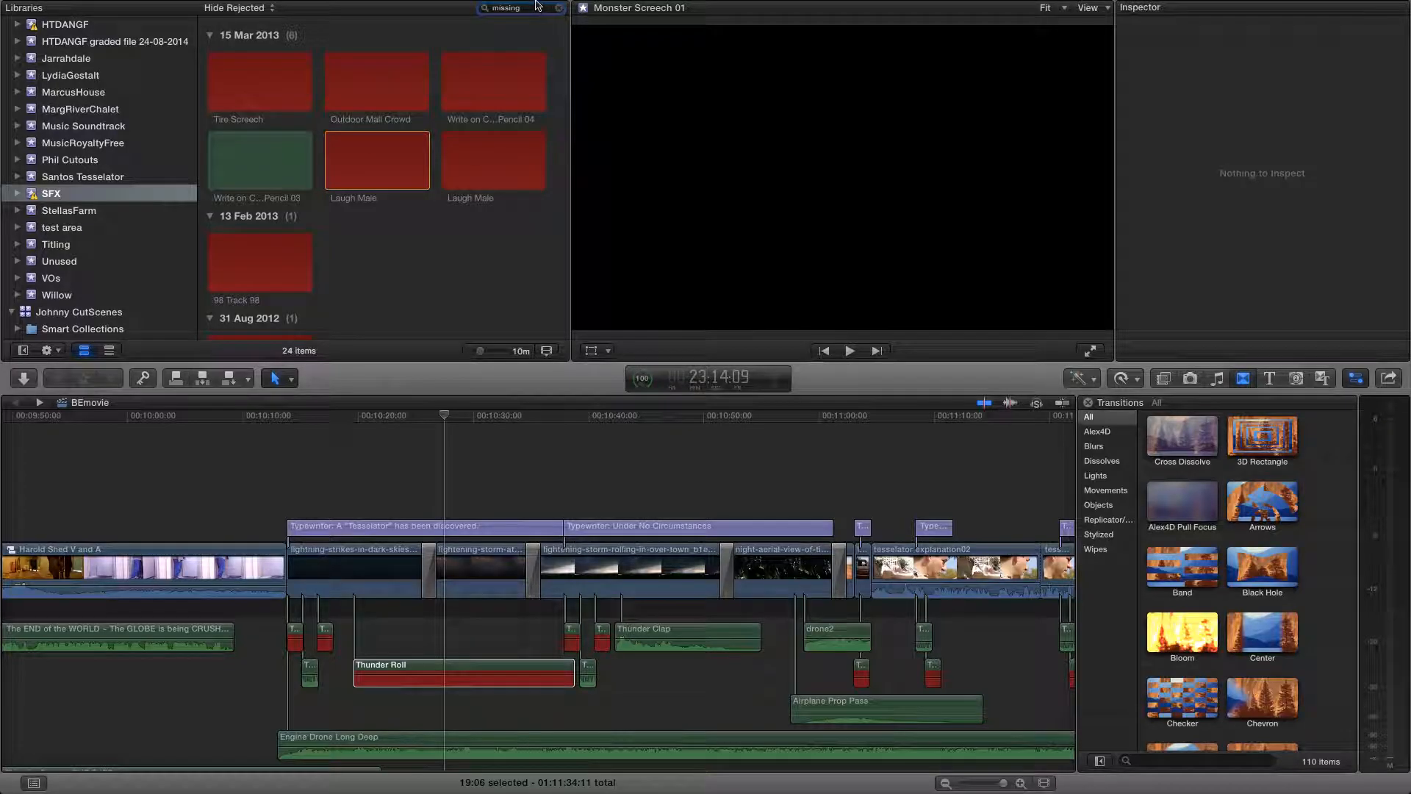
Look through the filtered SFX clips to tell the red missing-media clips from the intact ones
left_click(255, 168)
scroll(260, 176, "down", 10)
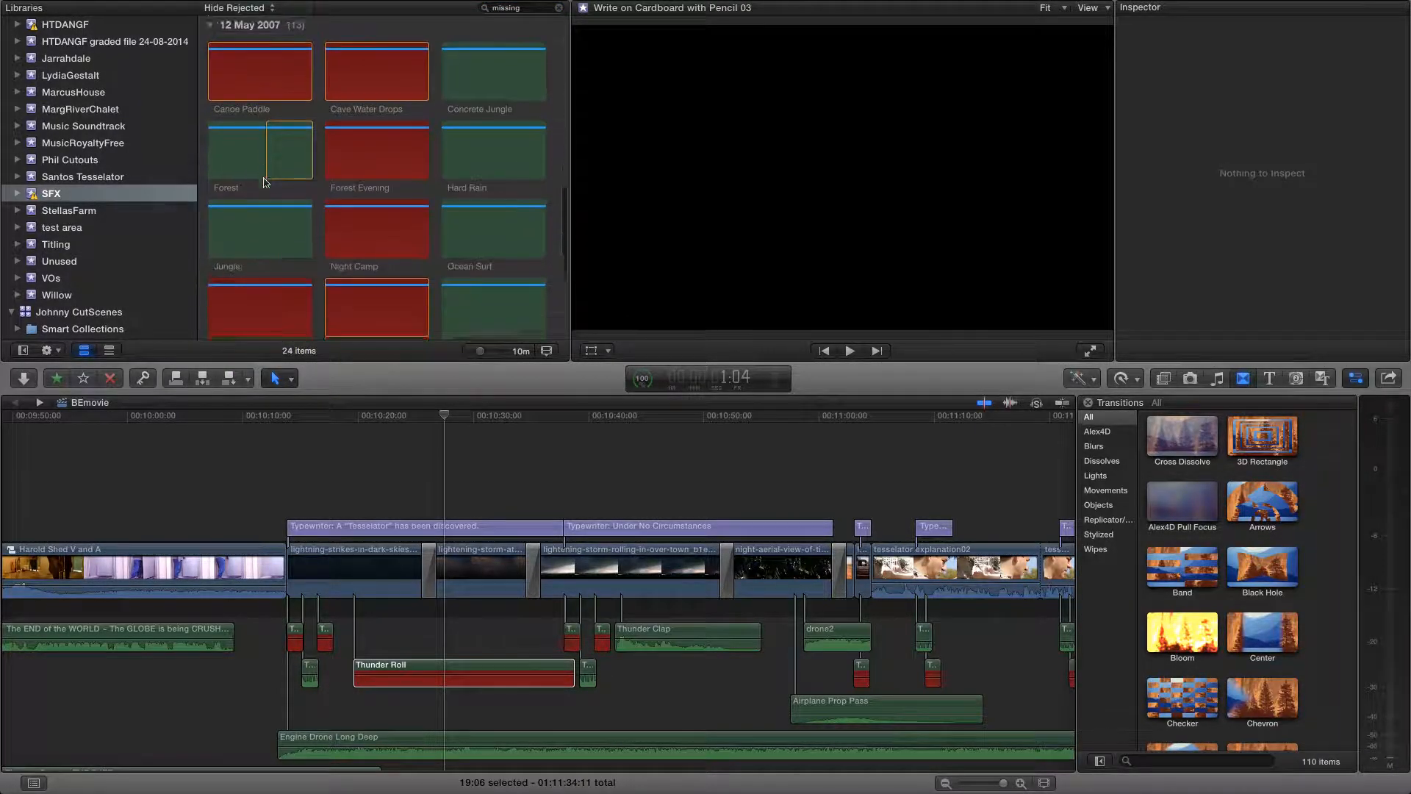
scroll(266, 182, "up", 10)
scroll(266, 182, "up", 3)
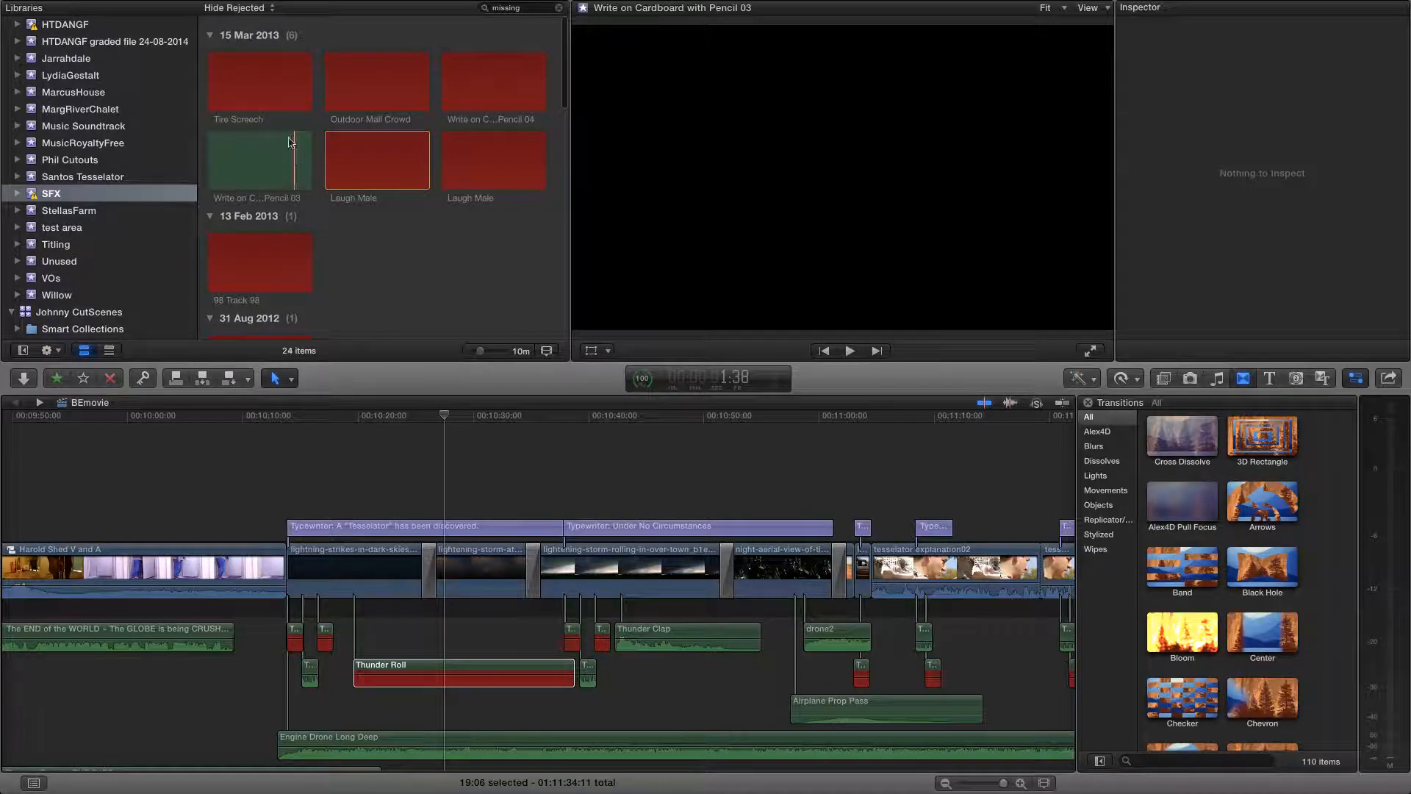
left_click(285, 87)
left_click(385, 86)
left_click(492, 83)
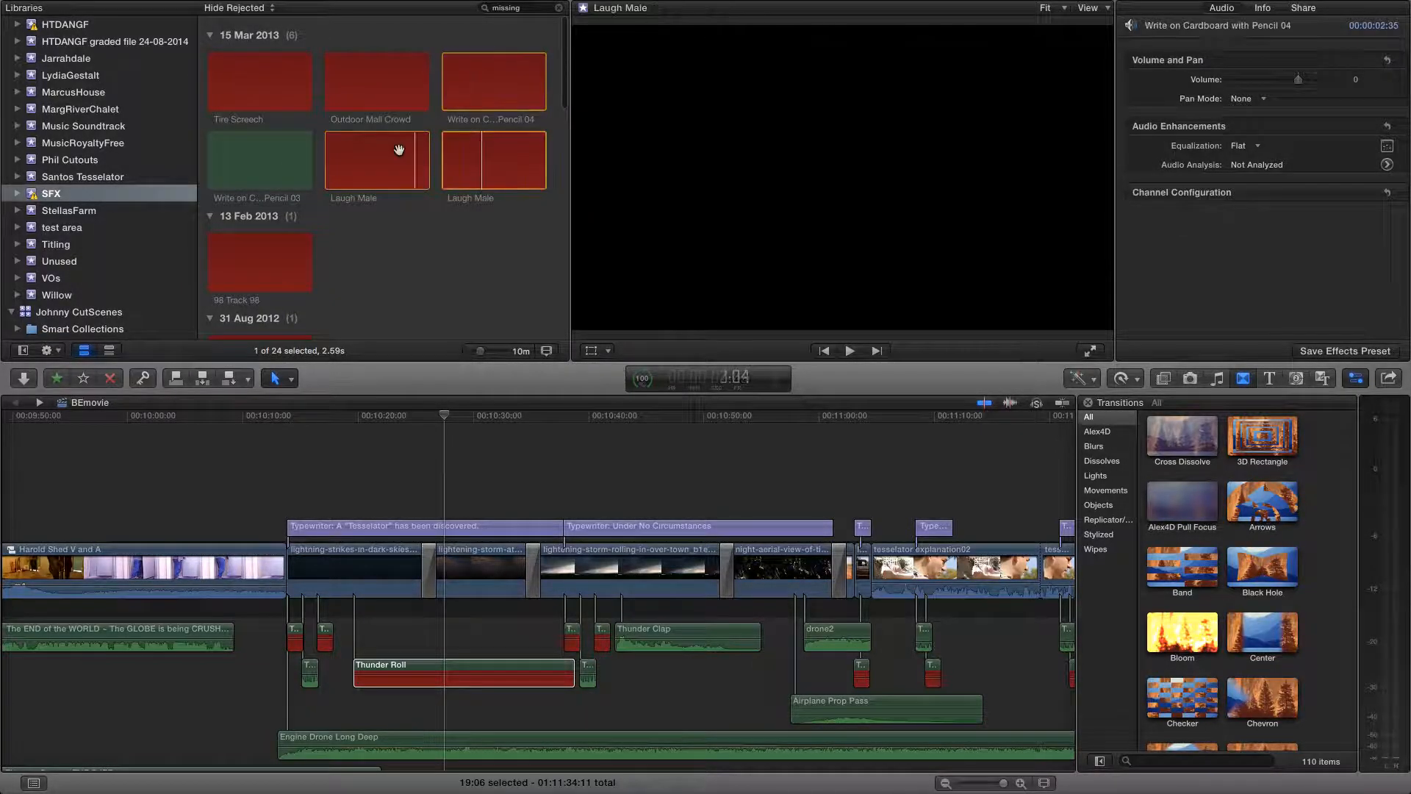
left_click(371, 147)
Select all the red clips dated 2012 and 2013, from Tire Screech through 65 Distant Pain - Horror Ambience Metal
left_click(267, 80)
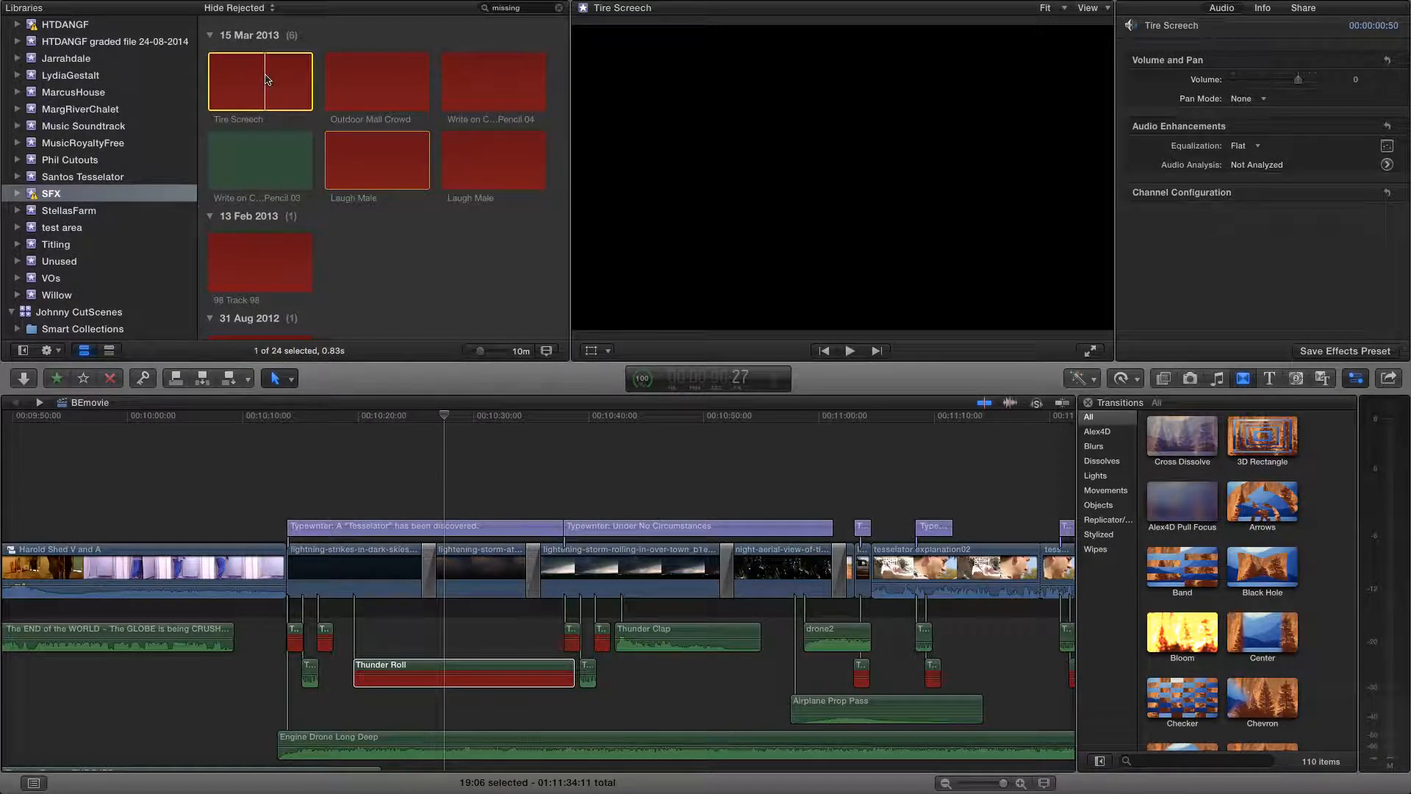
left_click(377, 81, "super")
left_click(494, 81, "super")
left_click(409, 160, "super")
left_click(518, 176, "super")
left_click(260, 263, "super")
scroll(261, 221, "down", 5)
left_click(261, 183, "super")
scroll(260, 191, "down", 5)
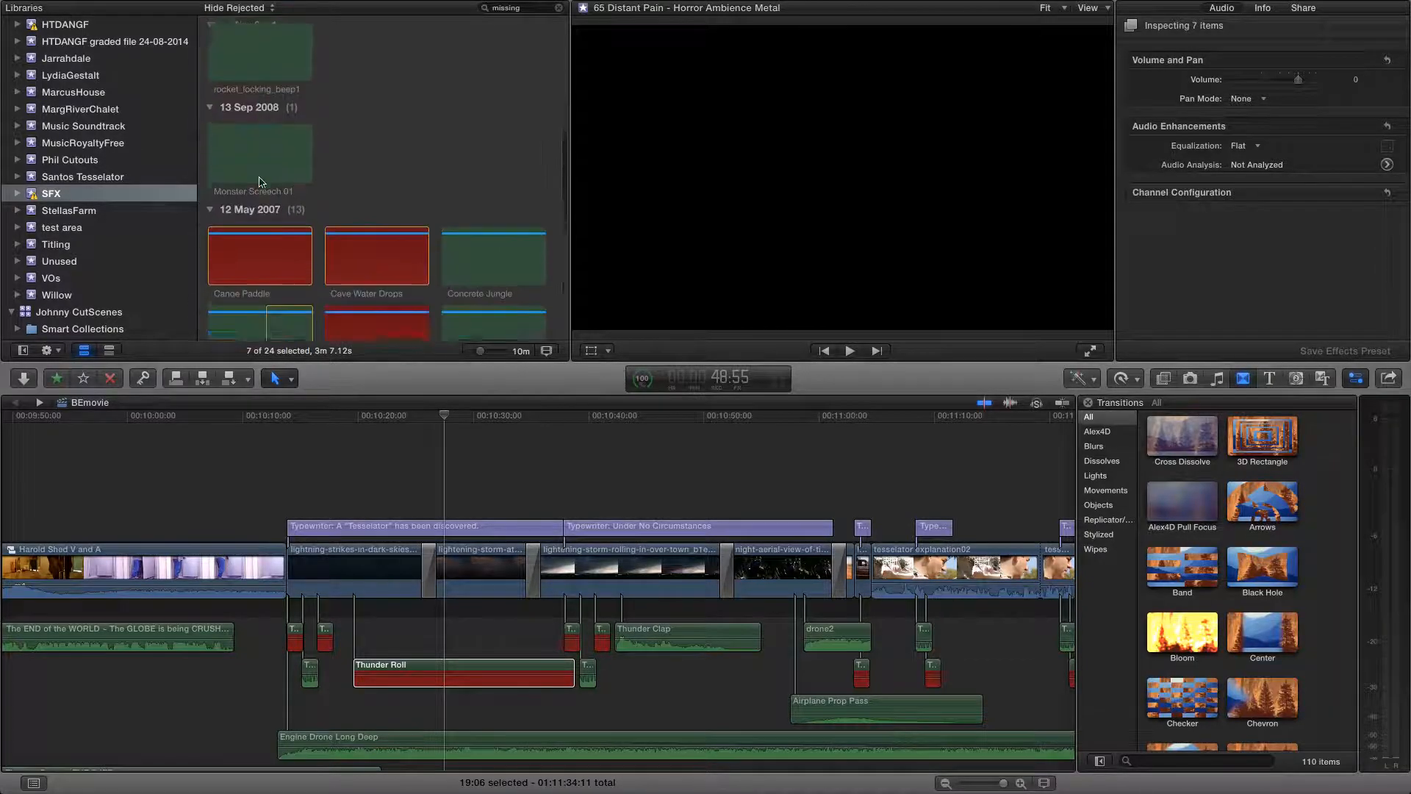
Add the red 12 May 2007 clips to the selection, from Canoe Paddle through Combination Lock Opening
left_click(261, 200, "super")
left_click(363, 204, "super")
scroll(363, 205, "down", 3)
left_click(368, 206, "super")
left_click(368, 253, "super")
scroll(366, 291, "down", 3)
left_click(361, 271, "super")
left_click(265, 247, "super")
left_click(280, 310, "super")
scroll(280, 310, "down", 3)
scroll(281, 310, "up", 15)
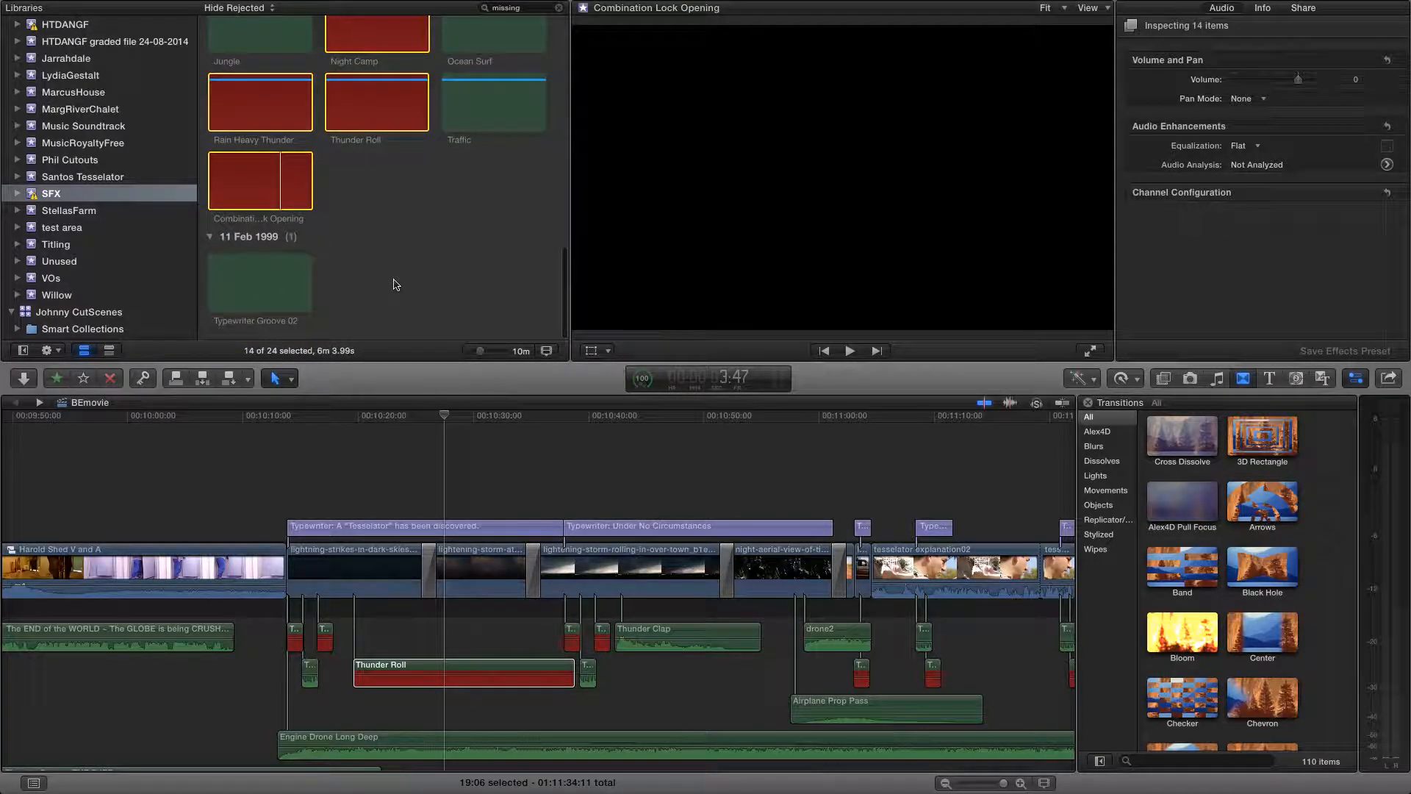
scroll(396, 285, "down", 3)
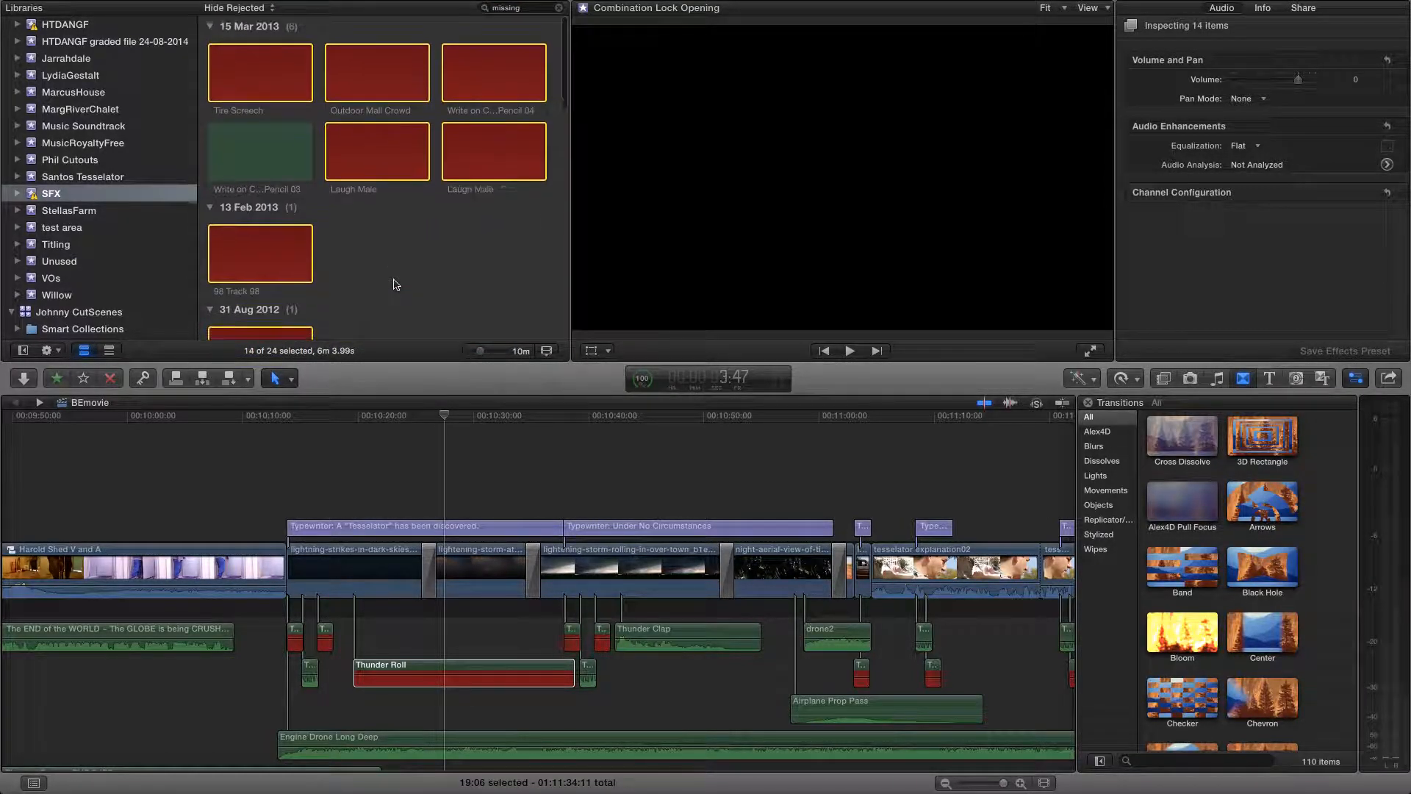
scroll(397, 284, "up", 2)
scroll(397, 285, "down", 3)
scroll(397, 285, "up", 3)
scroll(397, 285, "down", 3)
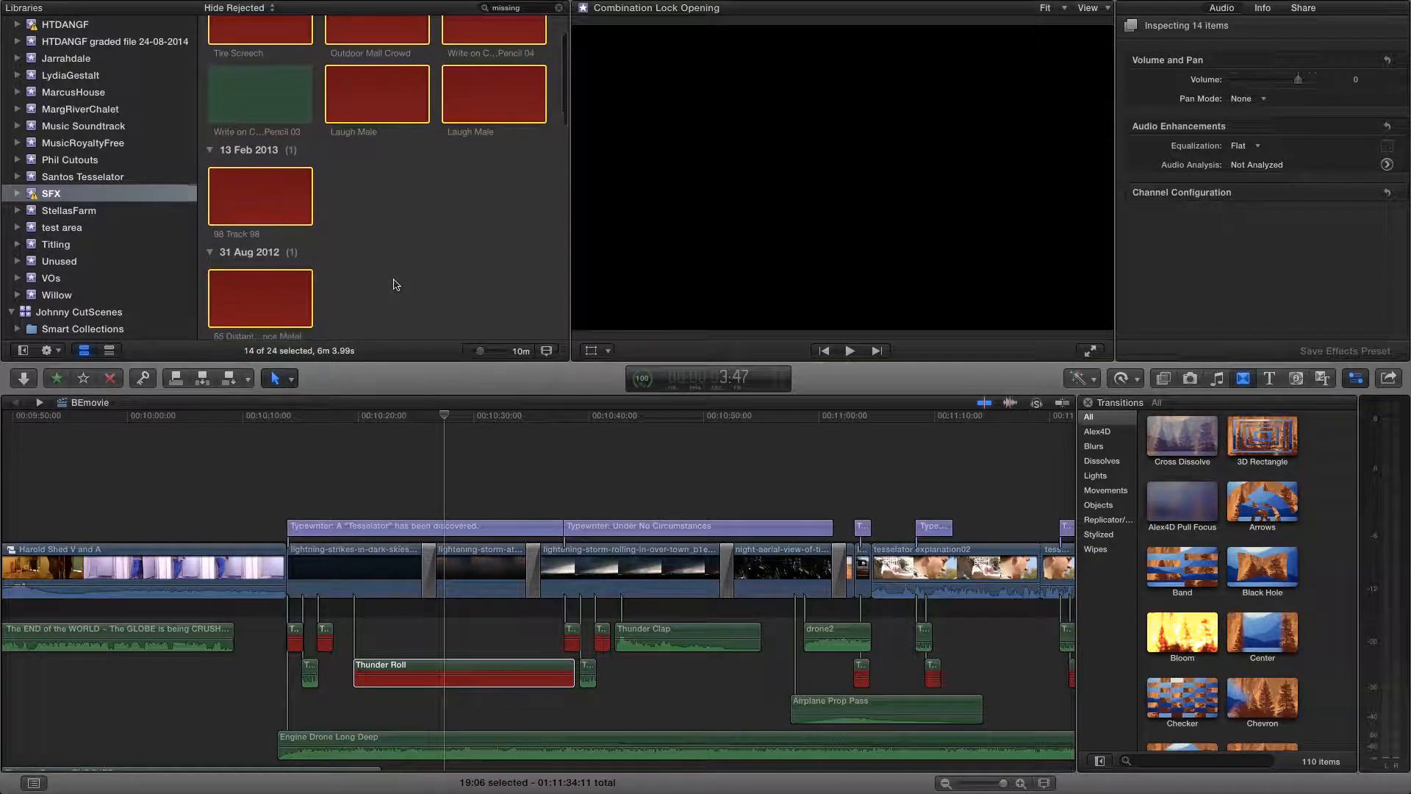
Leave full-screen mode and view the 1001 Sound Effects folder in Finder, minimising its window again
left_click(443, 681)
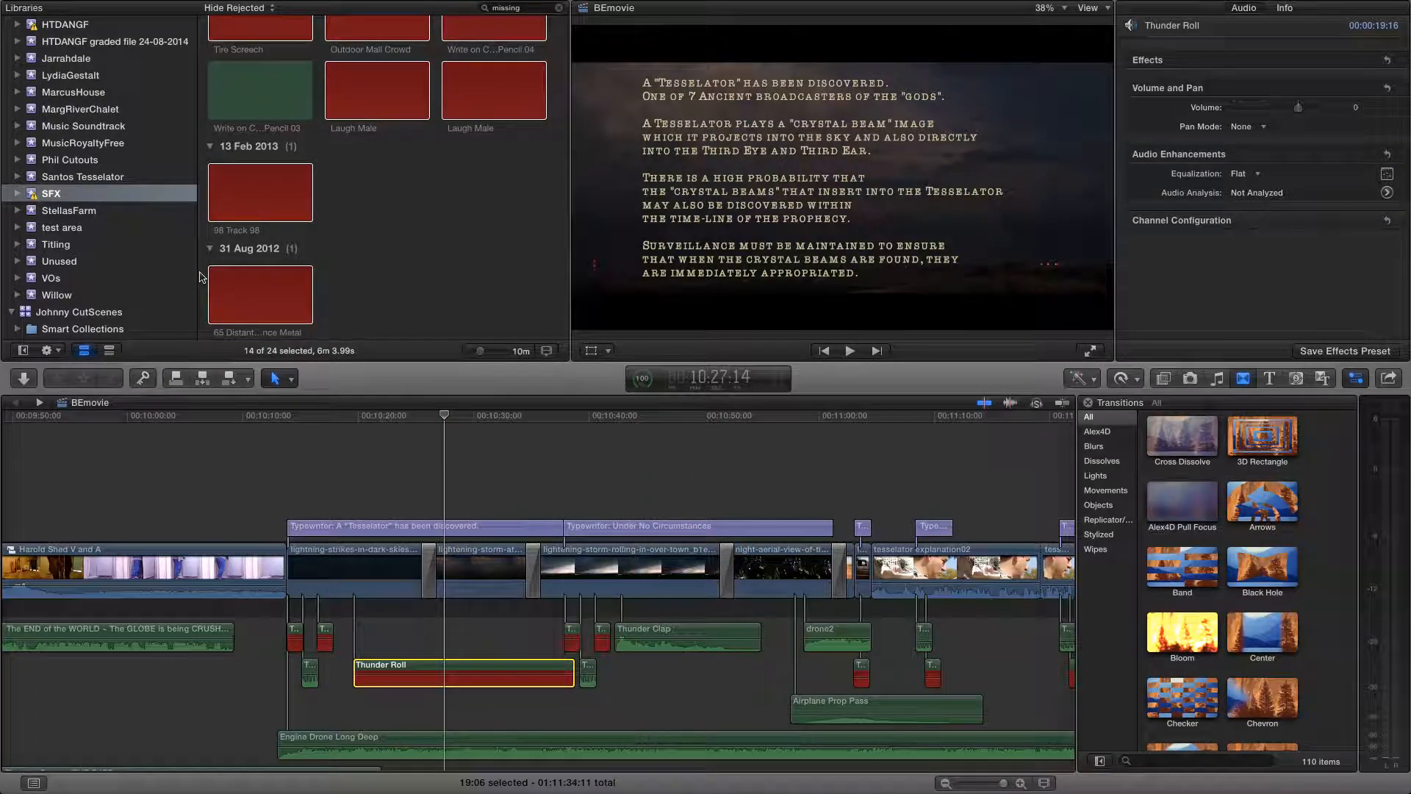
key("ctrl+super+f")
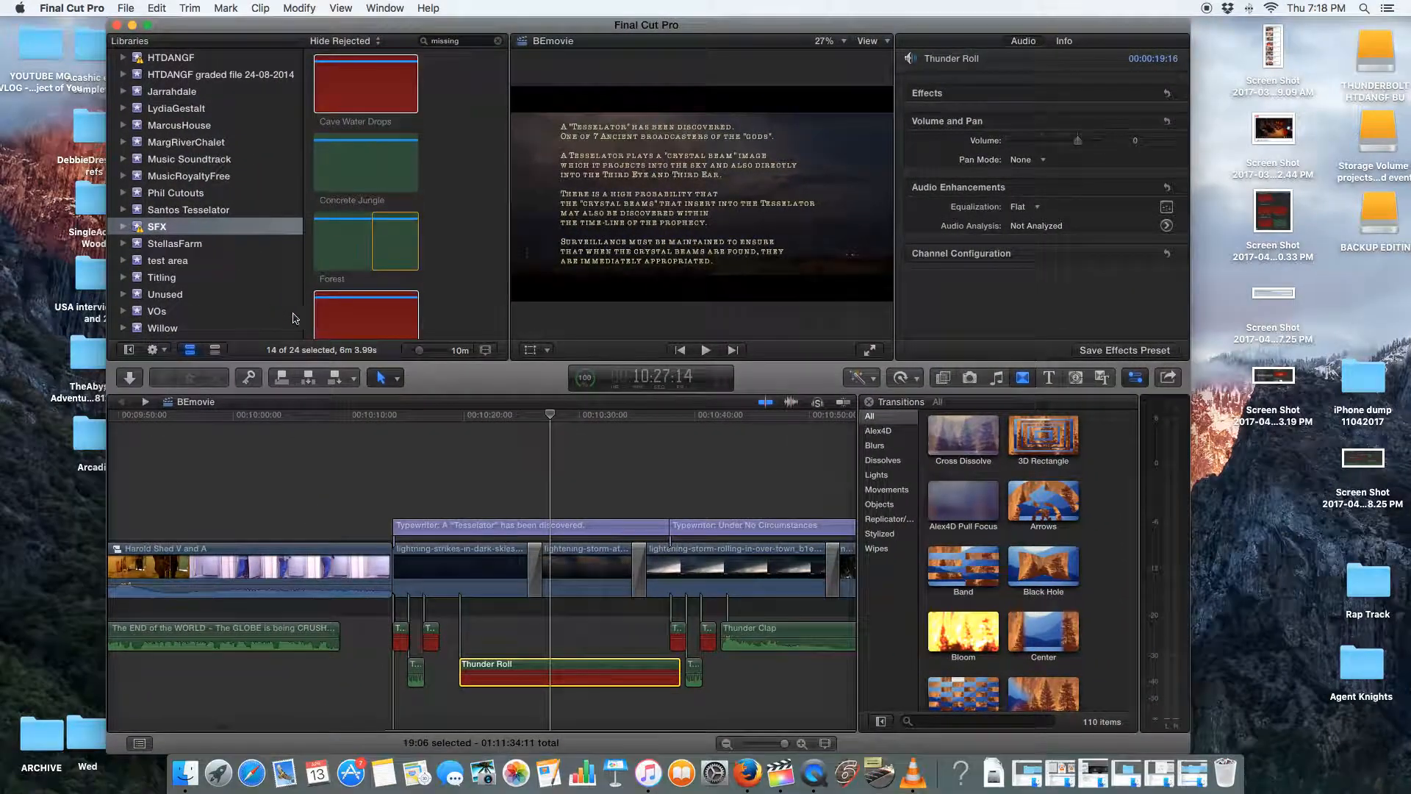
left_click(1190, 776)
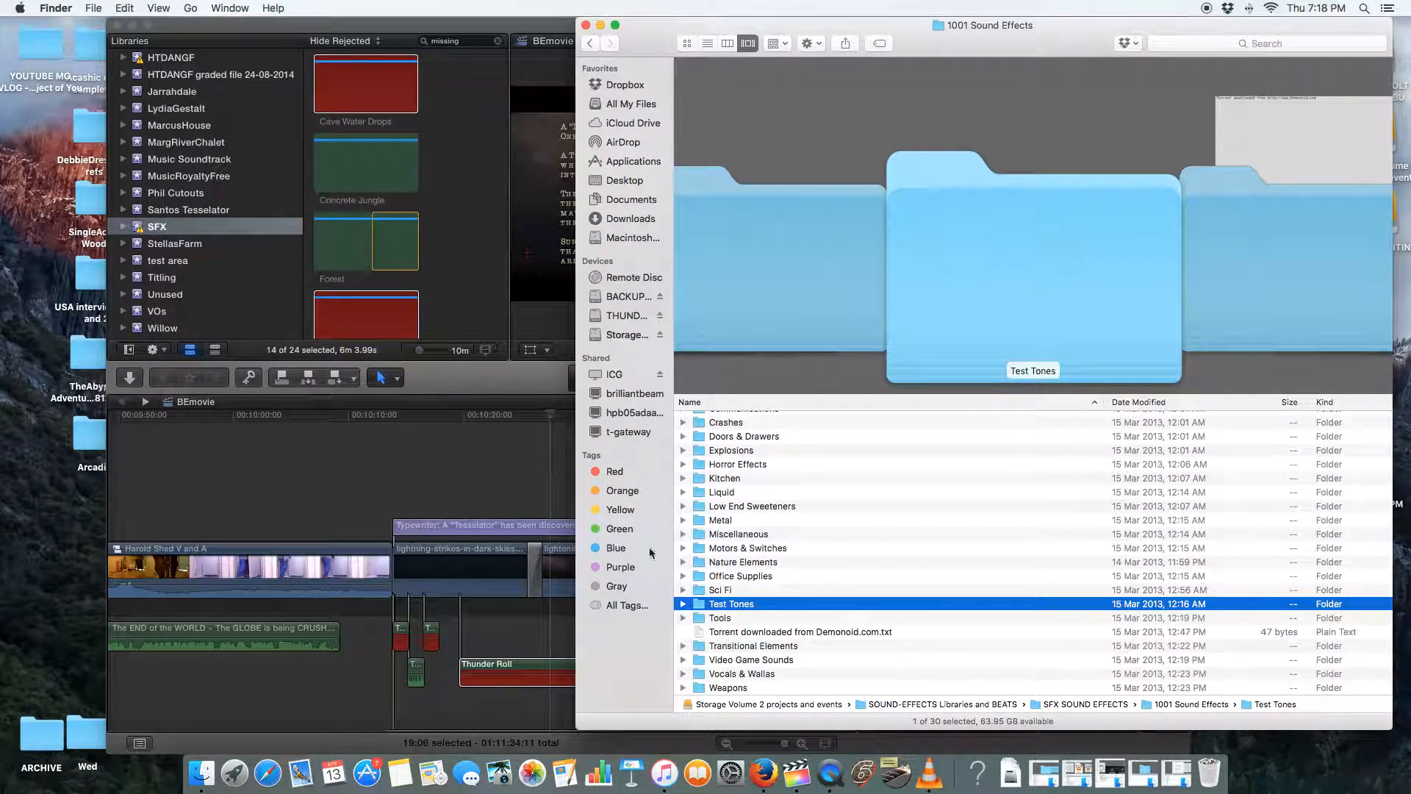
left_click(600, 25)
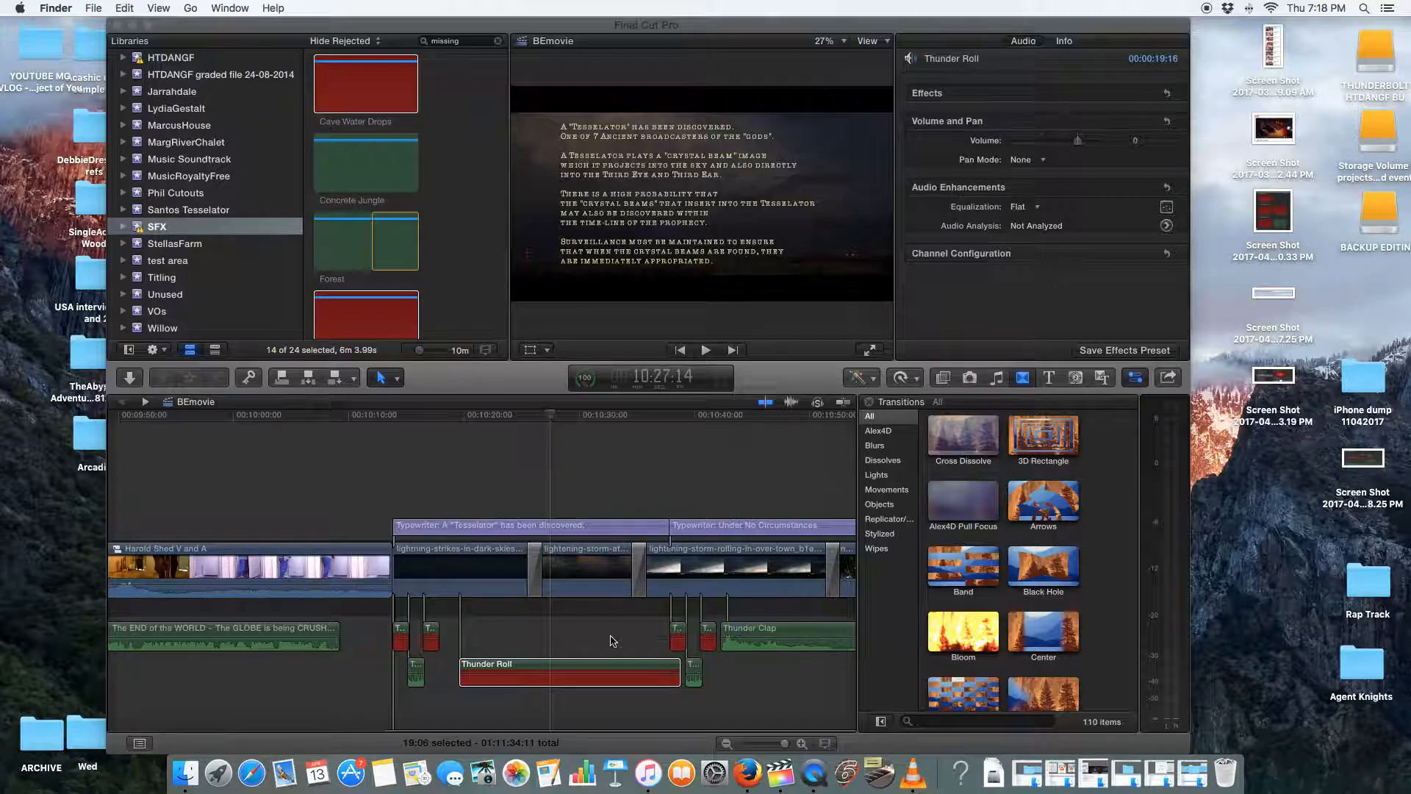
Reveal the timeline's red Thunder Roll clip in the browser
left_click(546, 671)
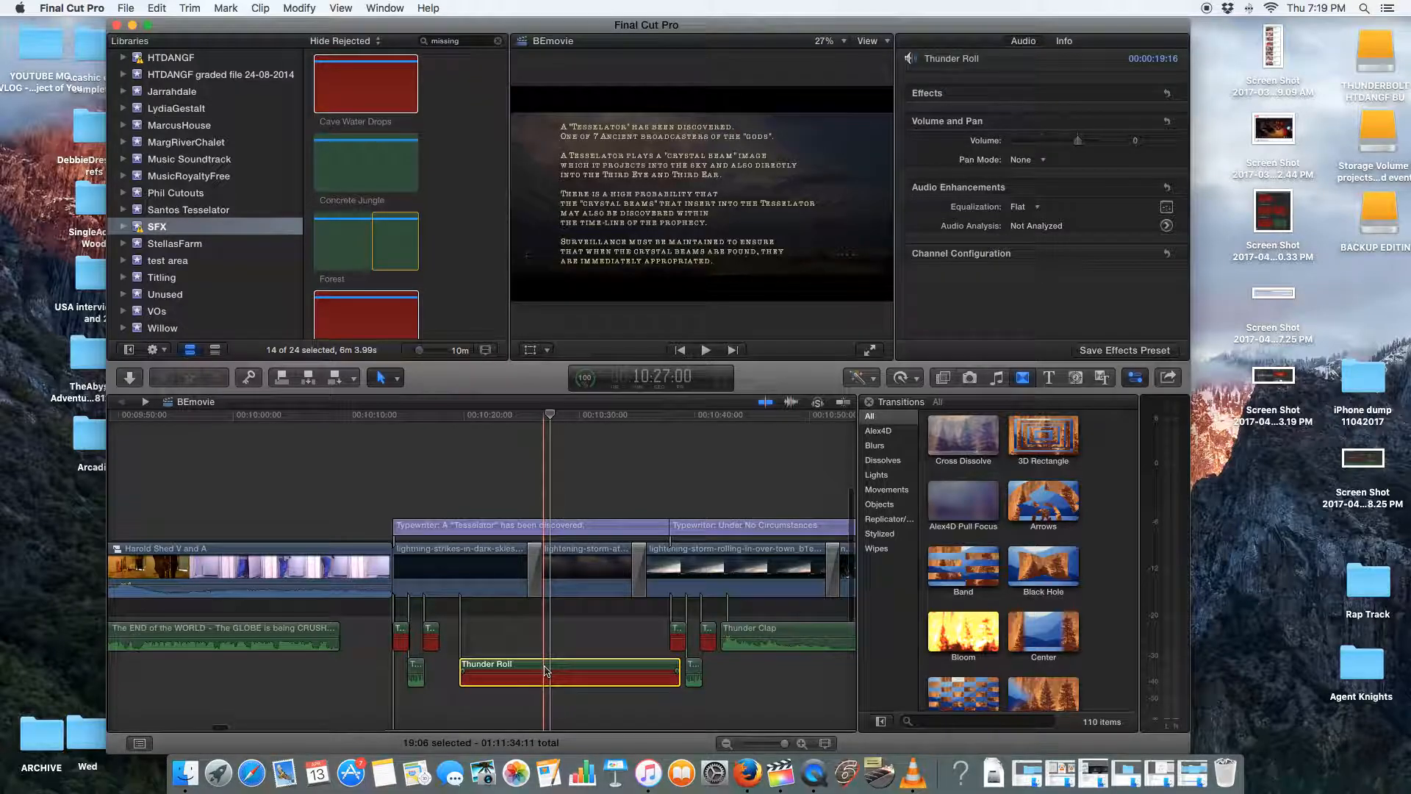
right_click(545, 670)
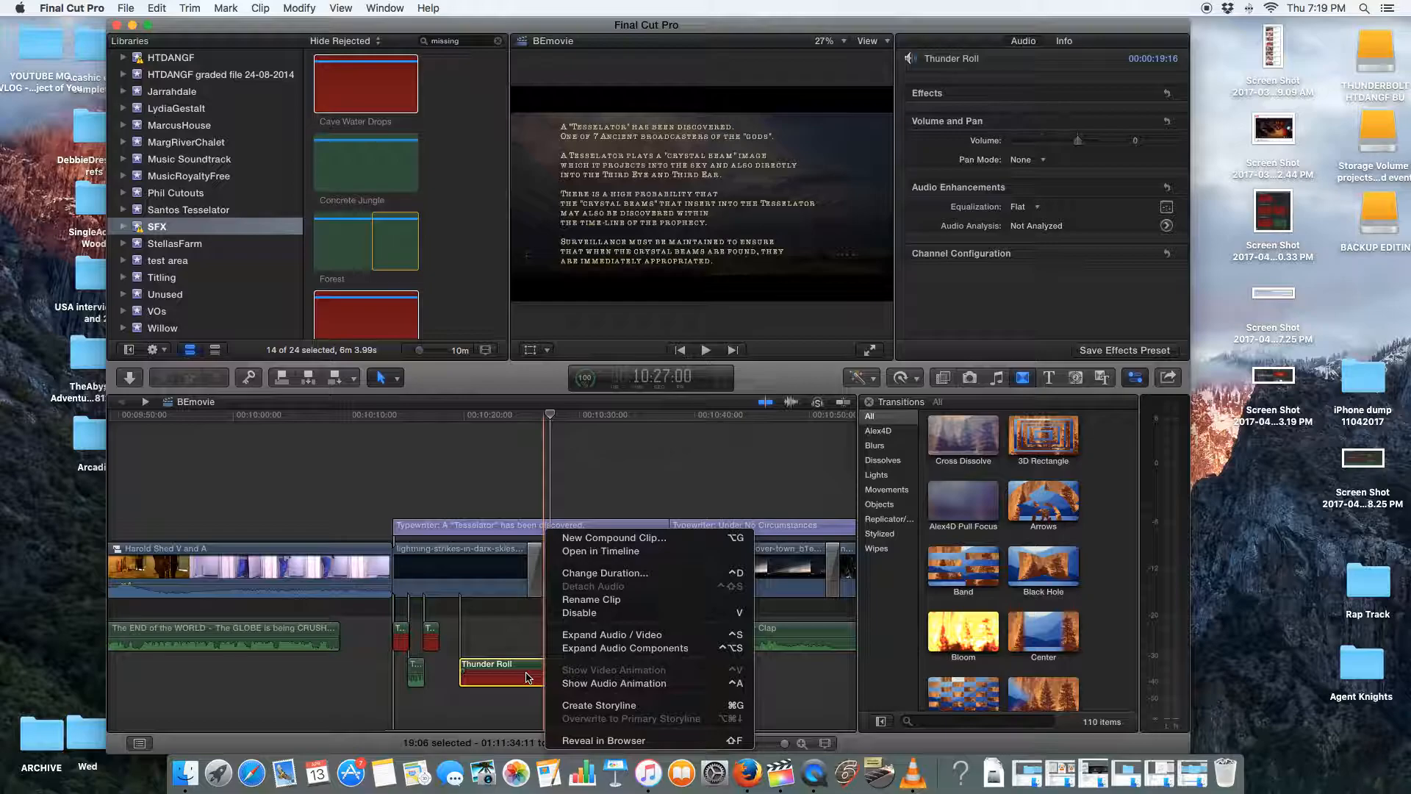
left_click(582, 740)
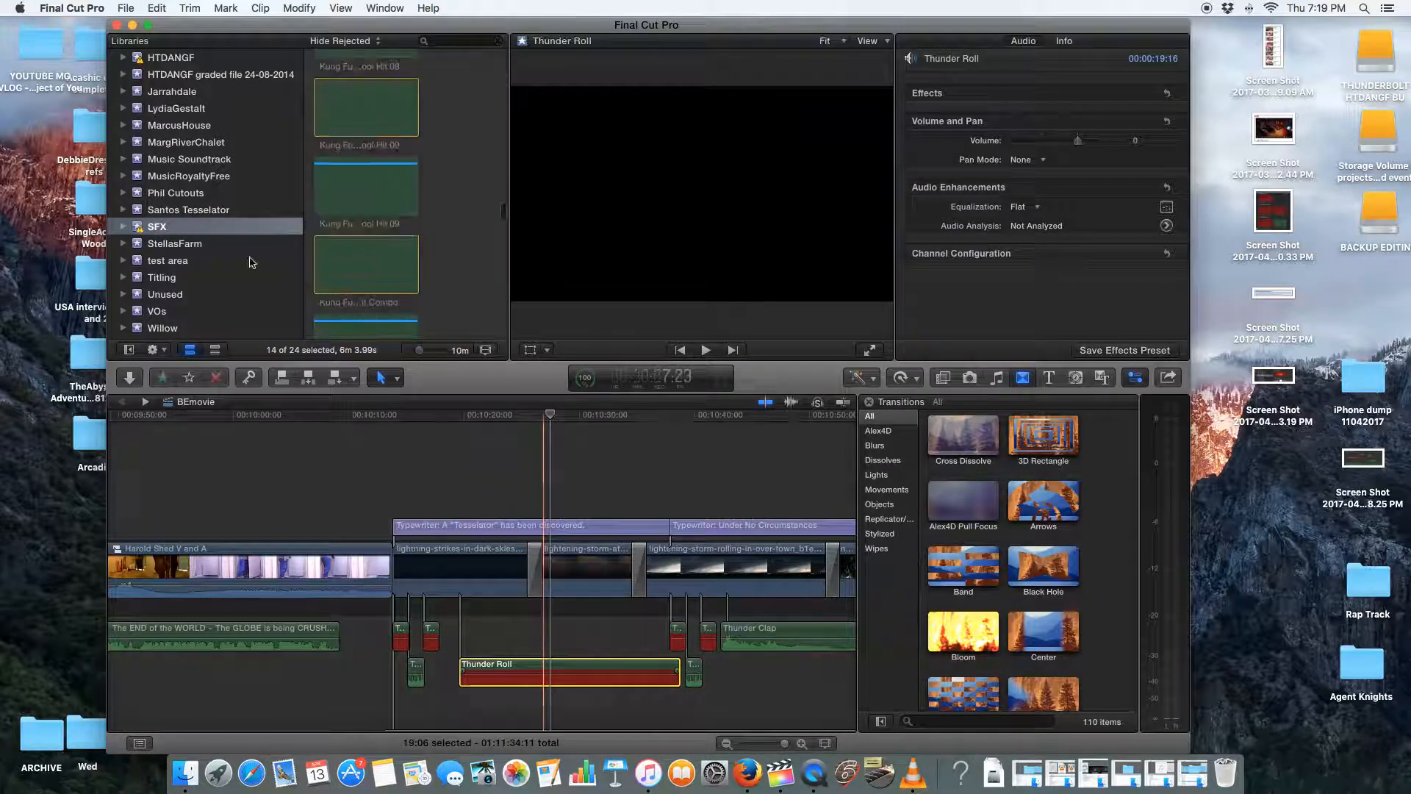
left_click(578, 675)
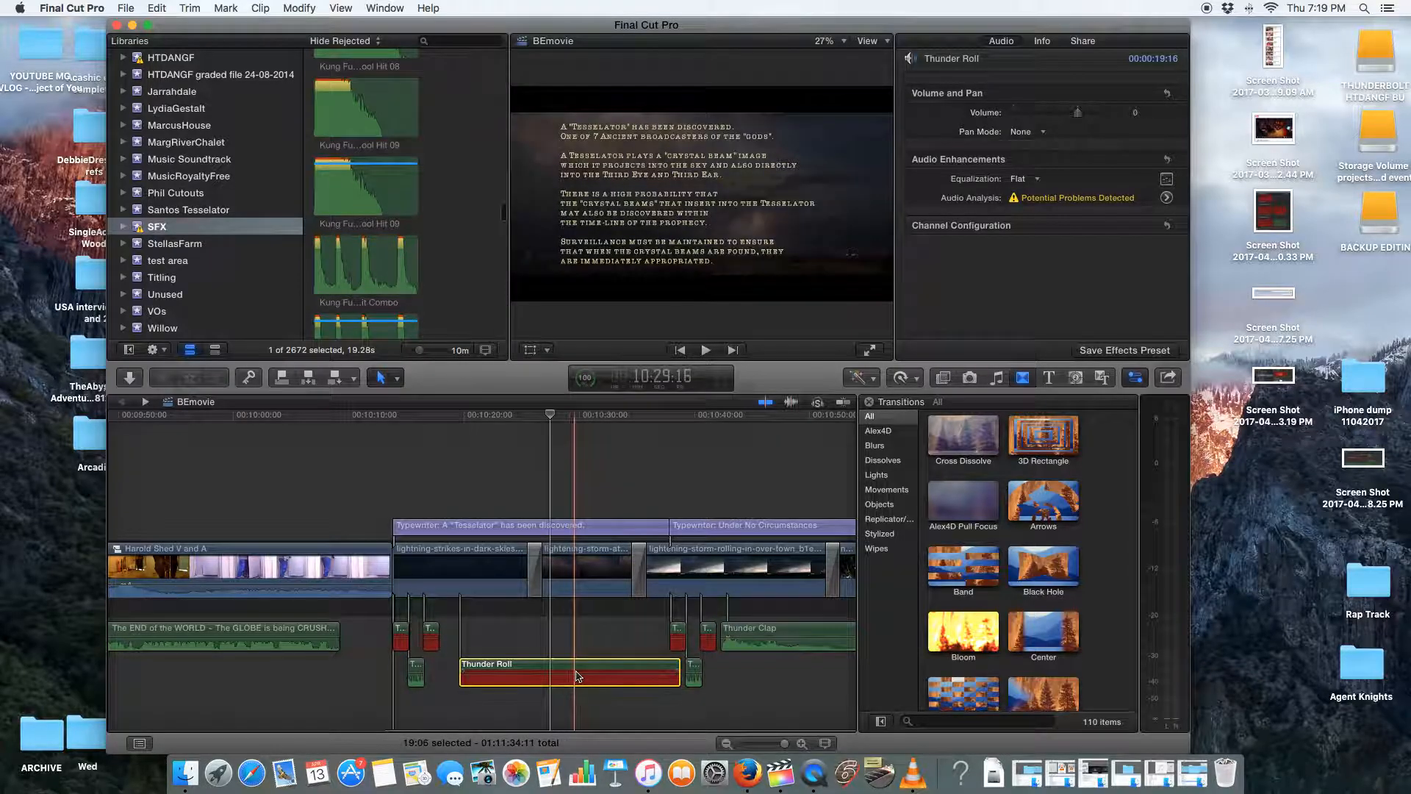
right_click(577, 676)
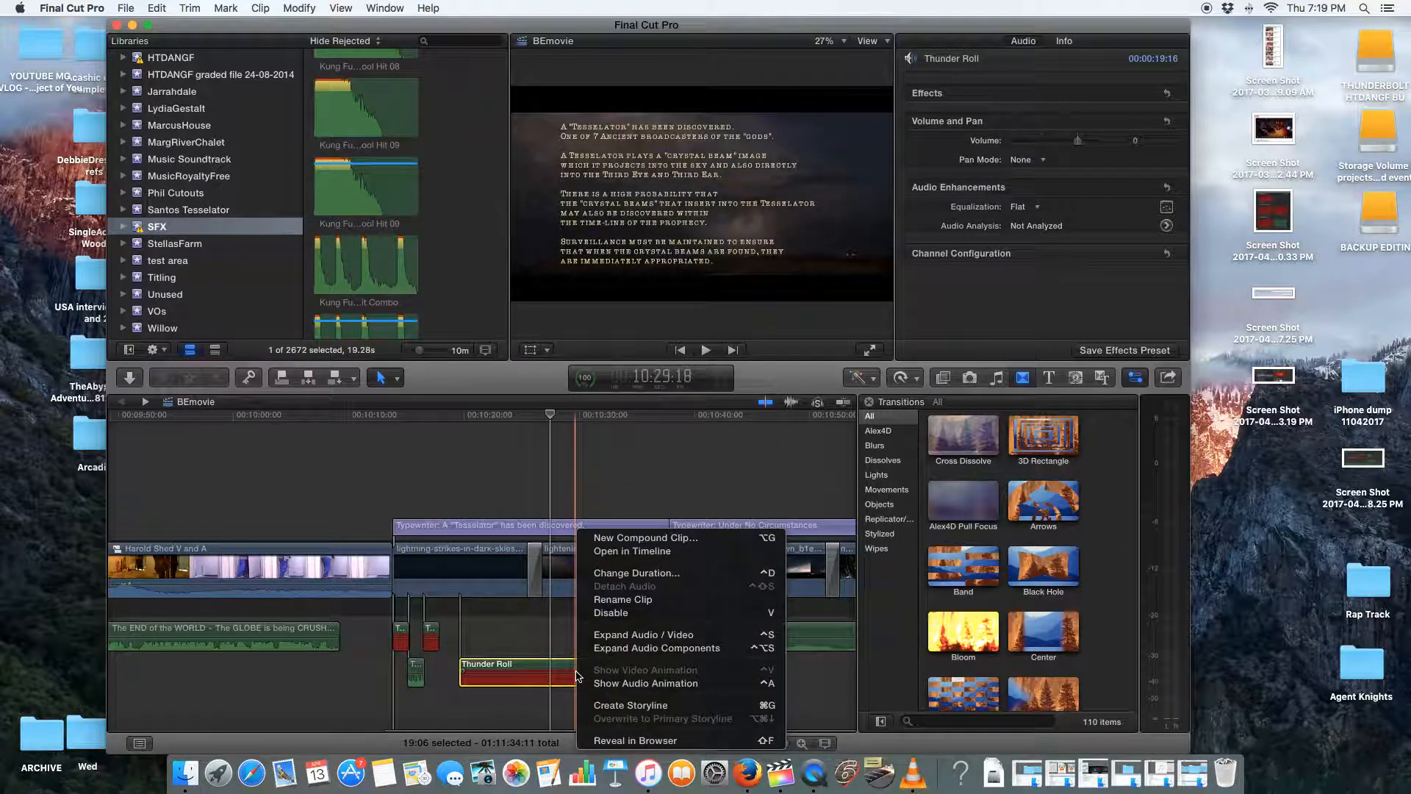
left_click(607, 740)
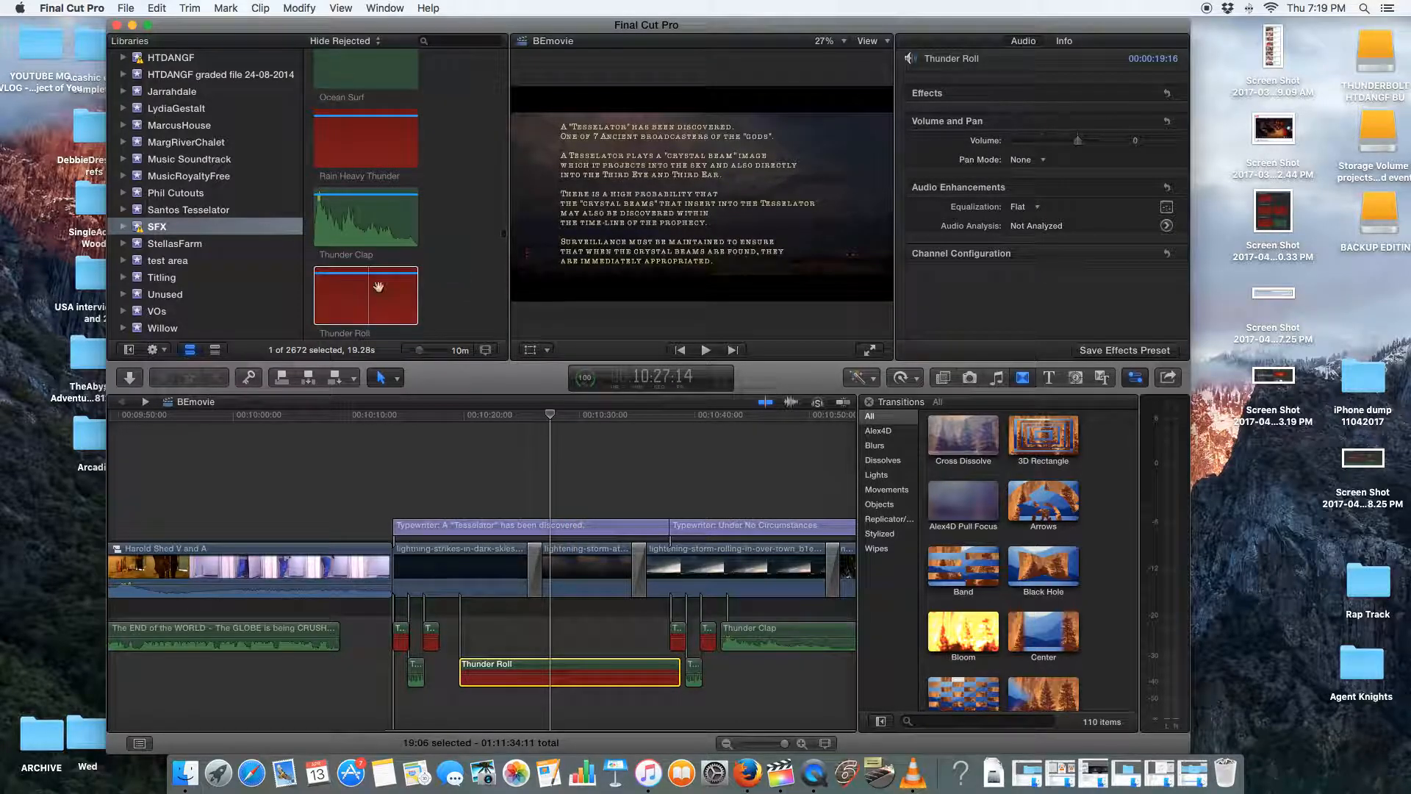
Open the browser's source clip Thunder Roll in its own timeline
left_click(383, 285)
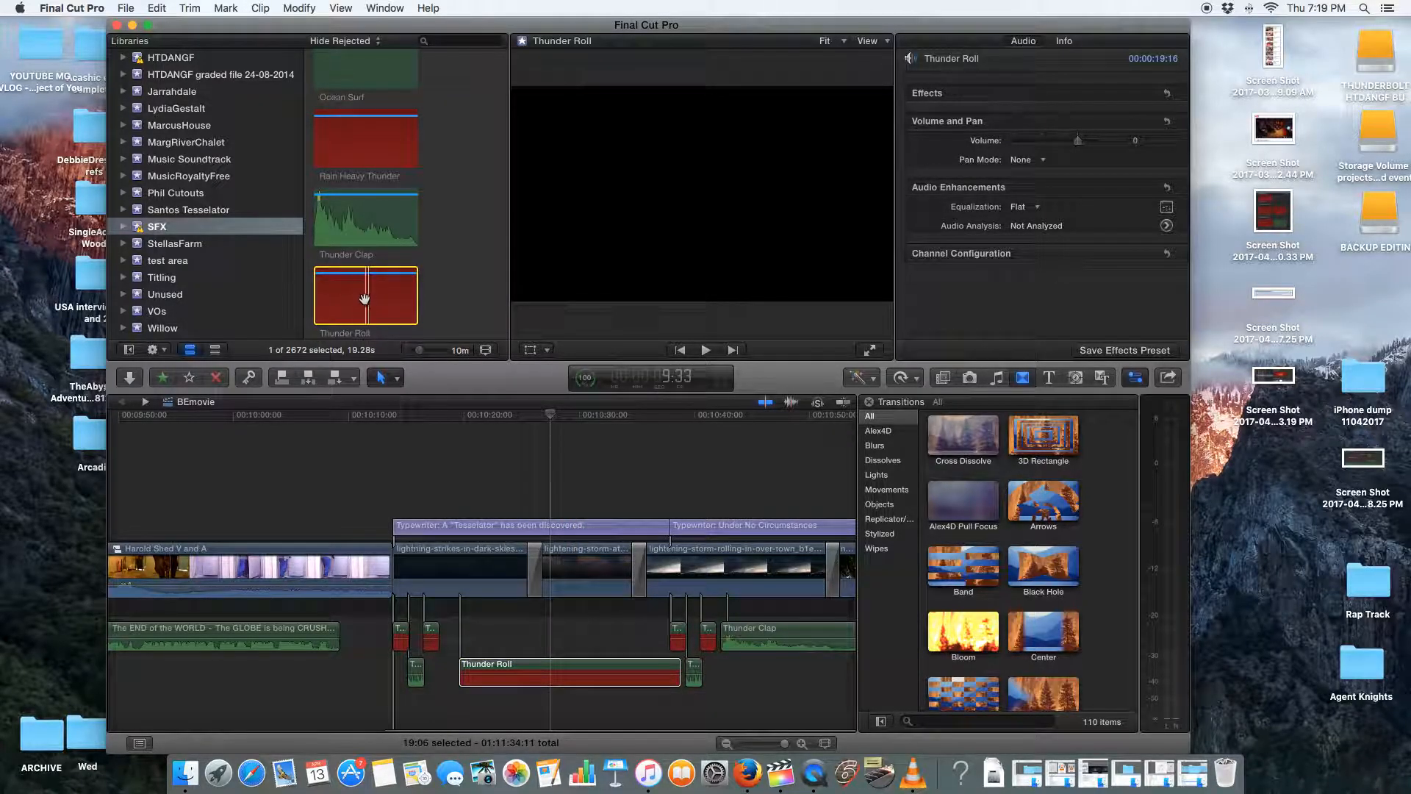
left_click(561, 672)
left_click(378, 304)
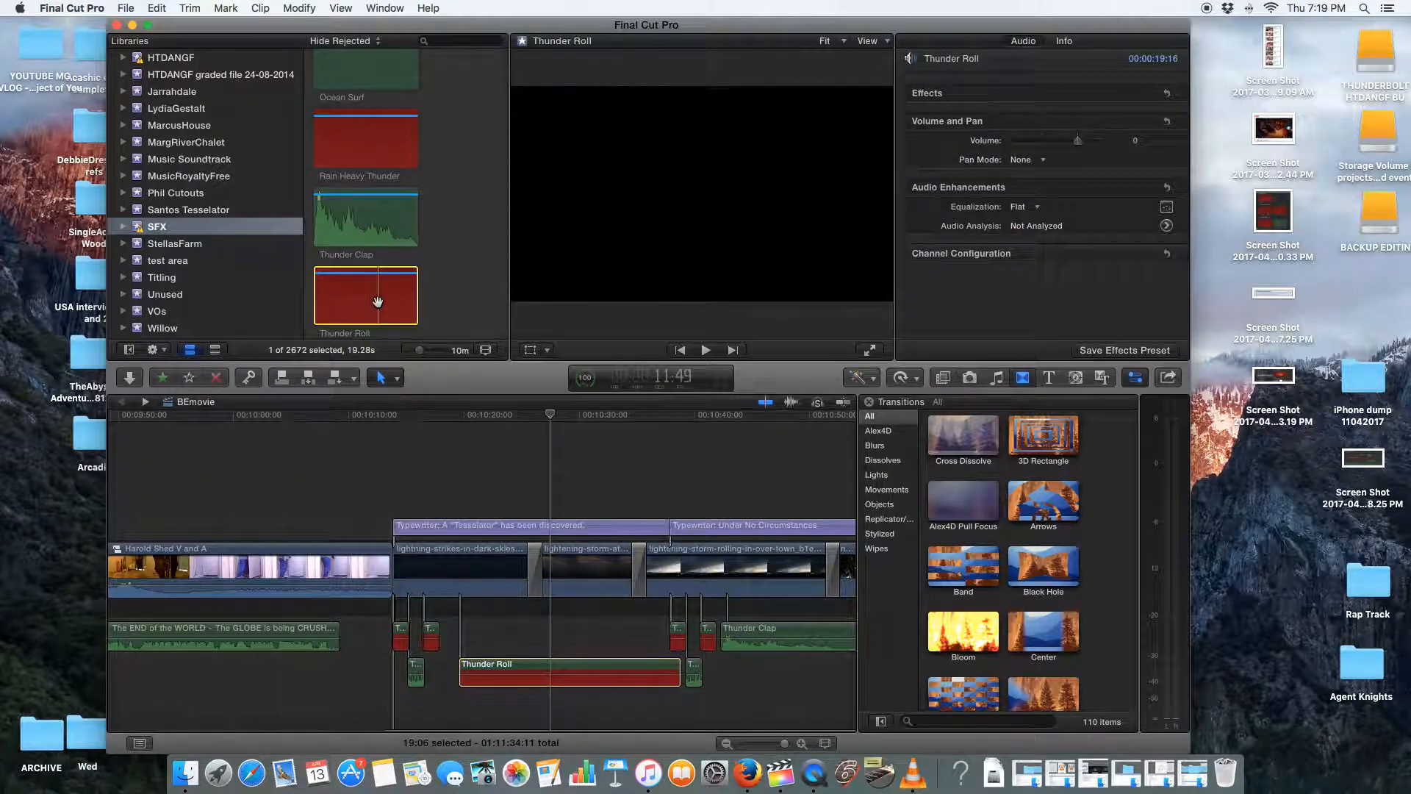
right_click(378, 304)
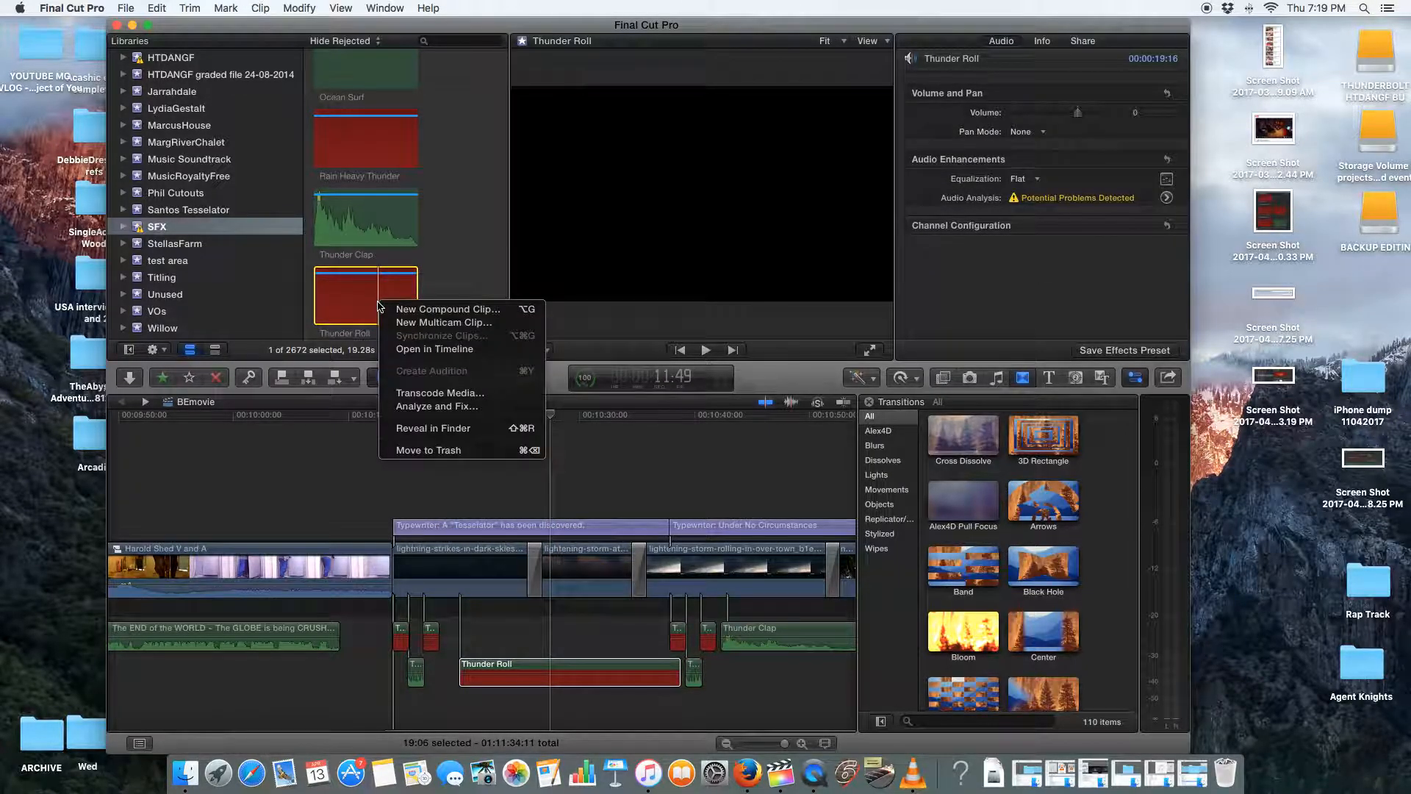
left_click(401, 349)
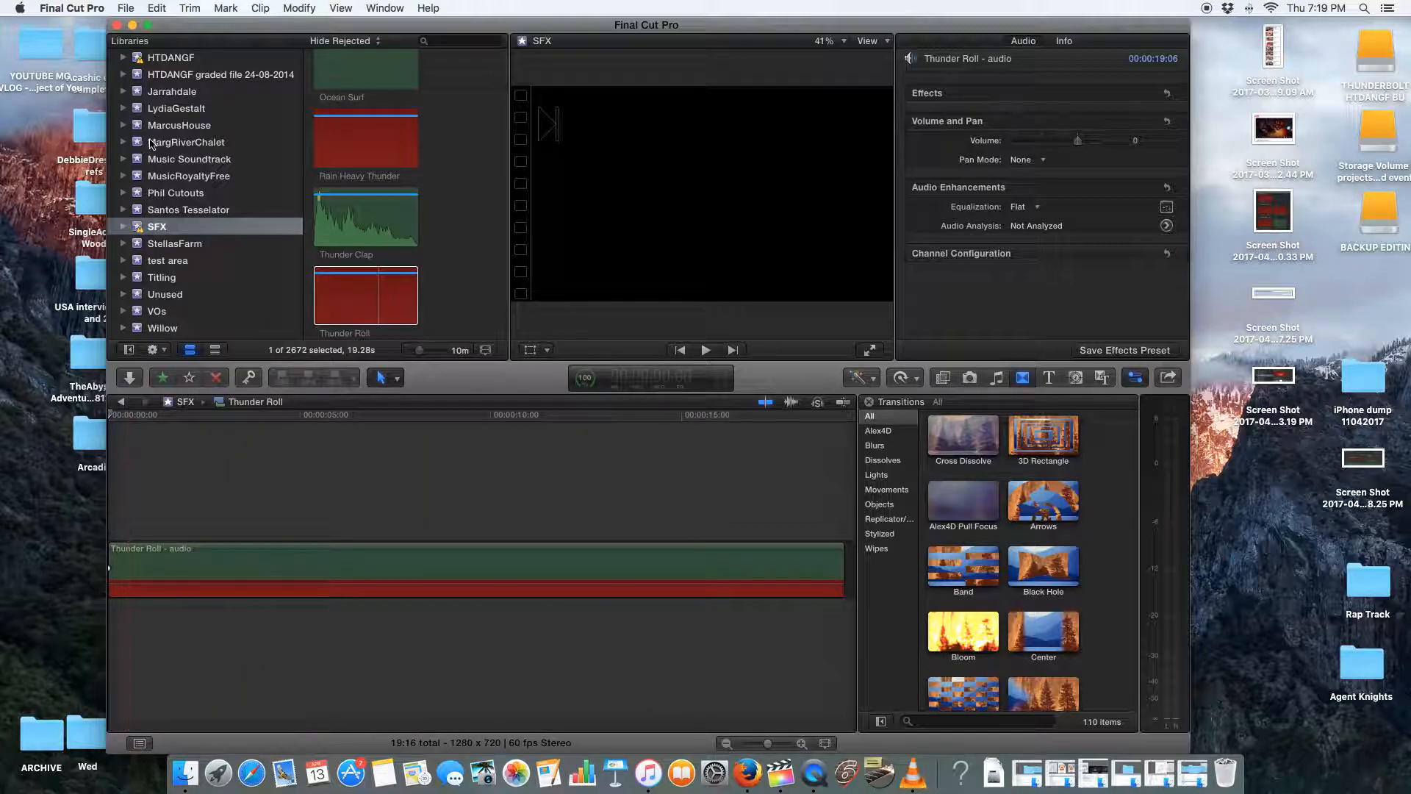
Reposition the application window and widen it to cover the full width of the desktop
left_click_drag(182, 31, 77, 31)
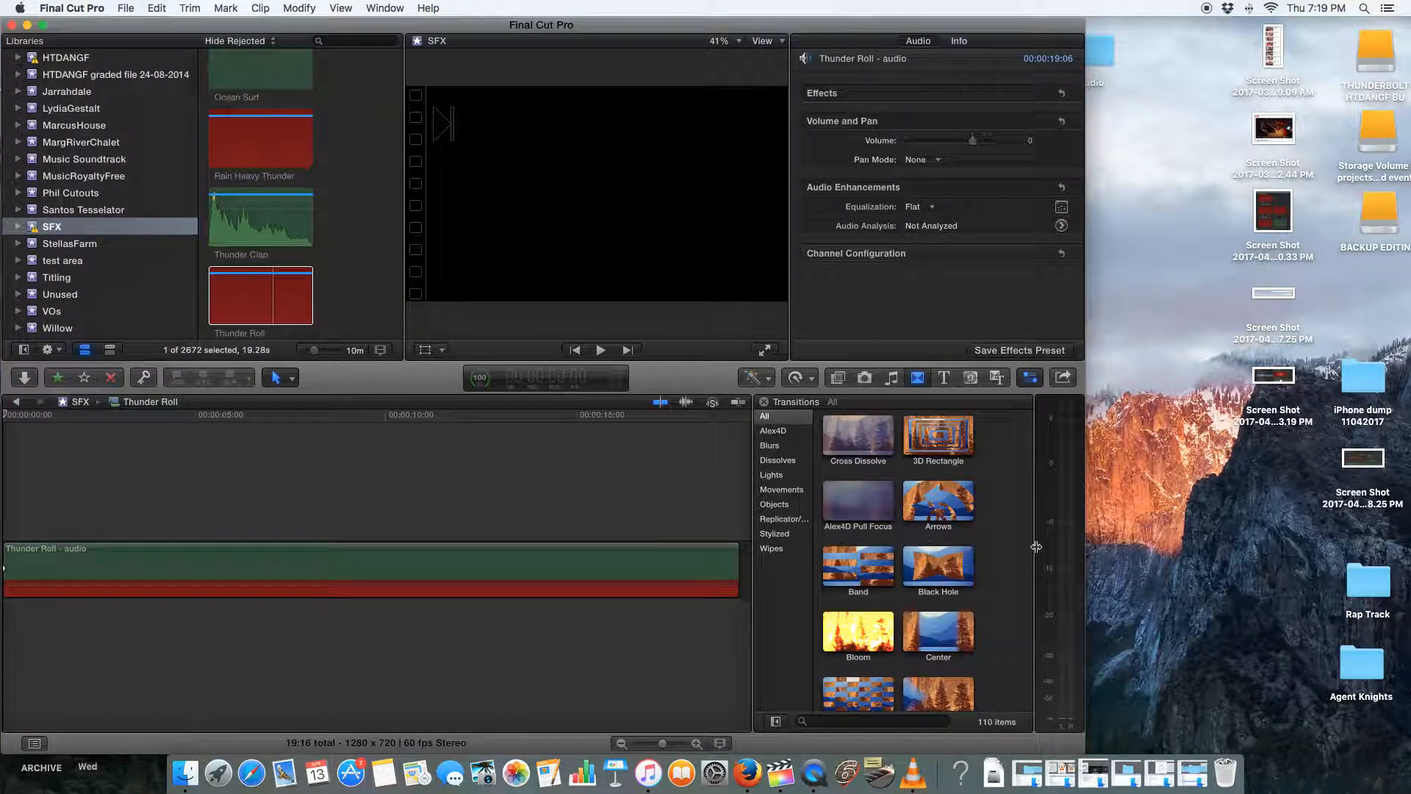
left_click_drag(1404, 563, 1410, 565)
left_click_drag(446, 28, 476, 28)
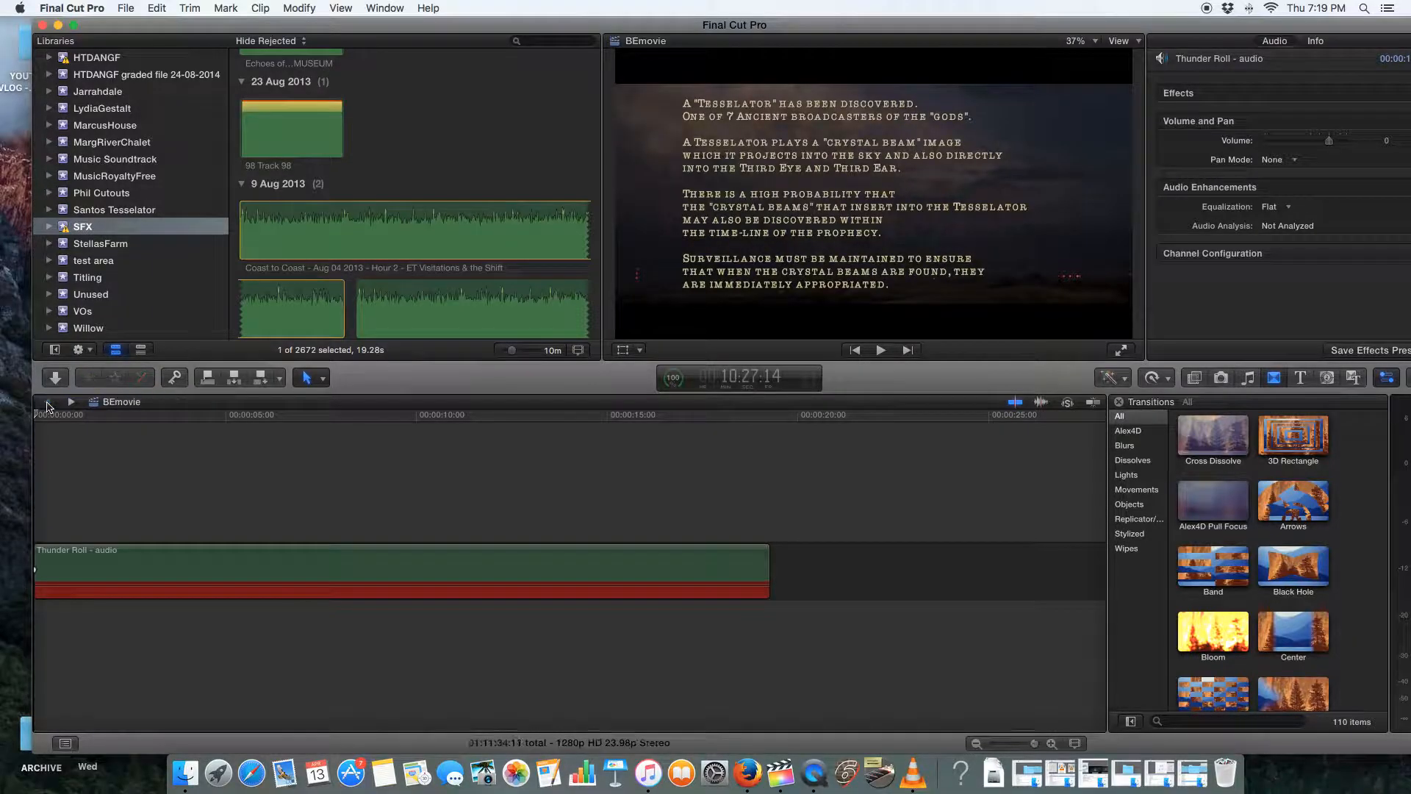
Return to the BEmovie project timeline and clear the current clip selection
left_click(47, 404)
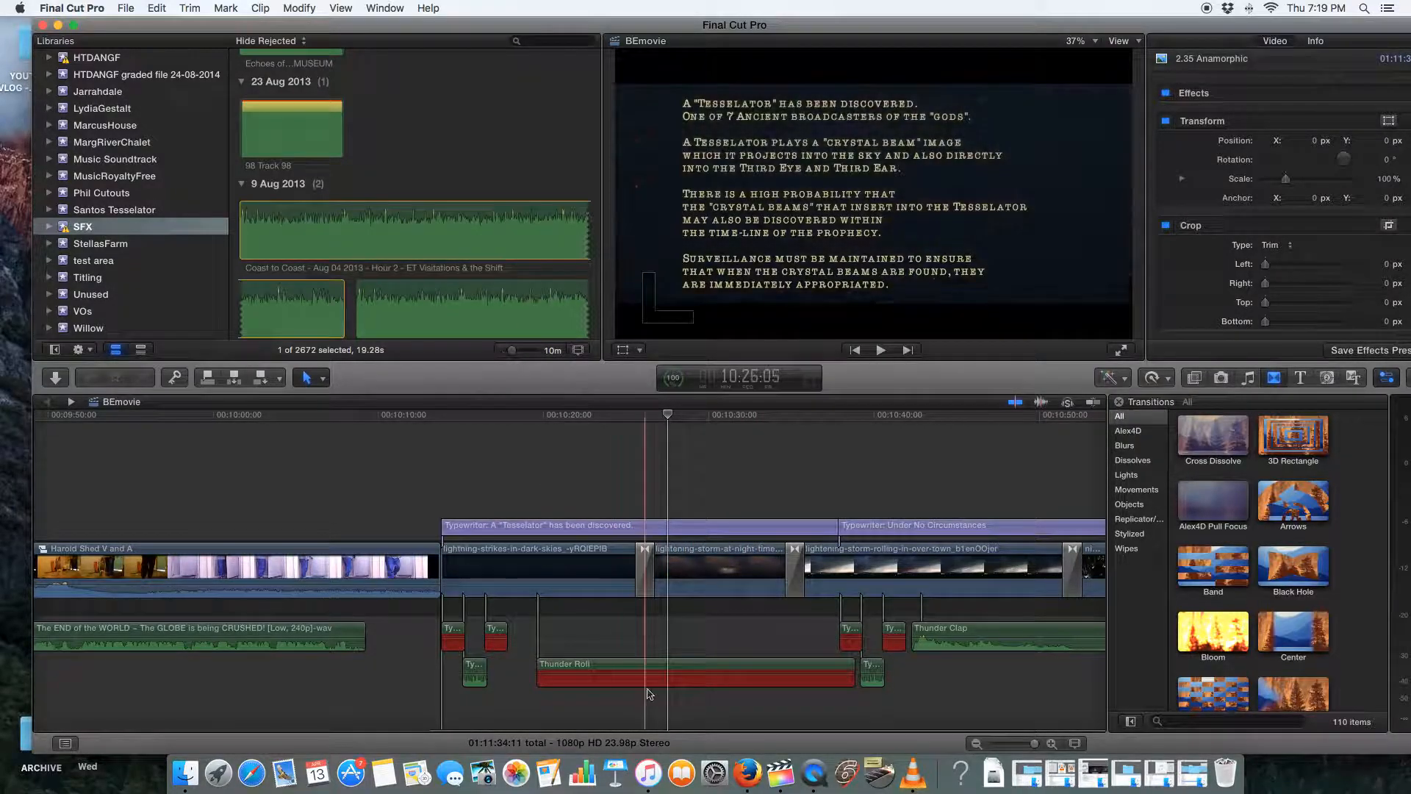
left_click(451, 147)
left_click(642, 596)
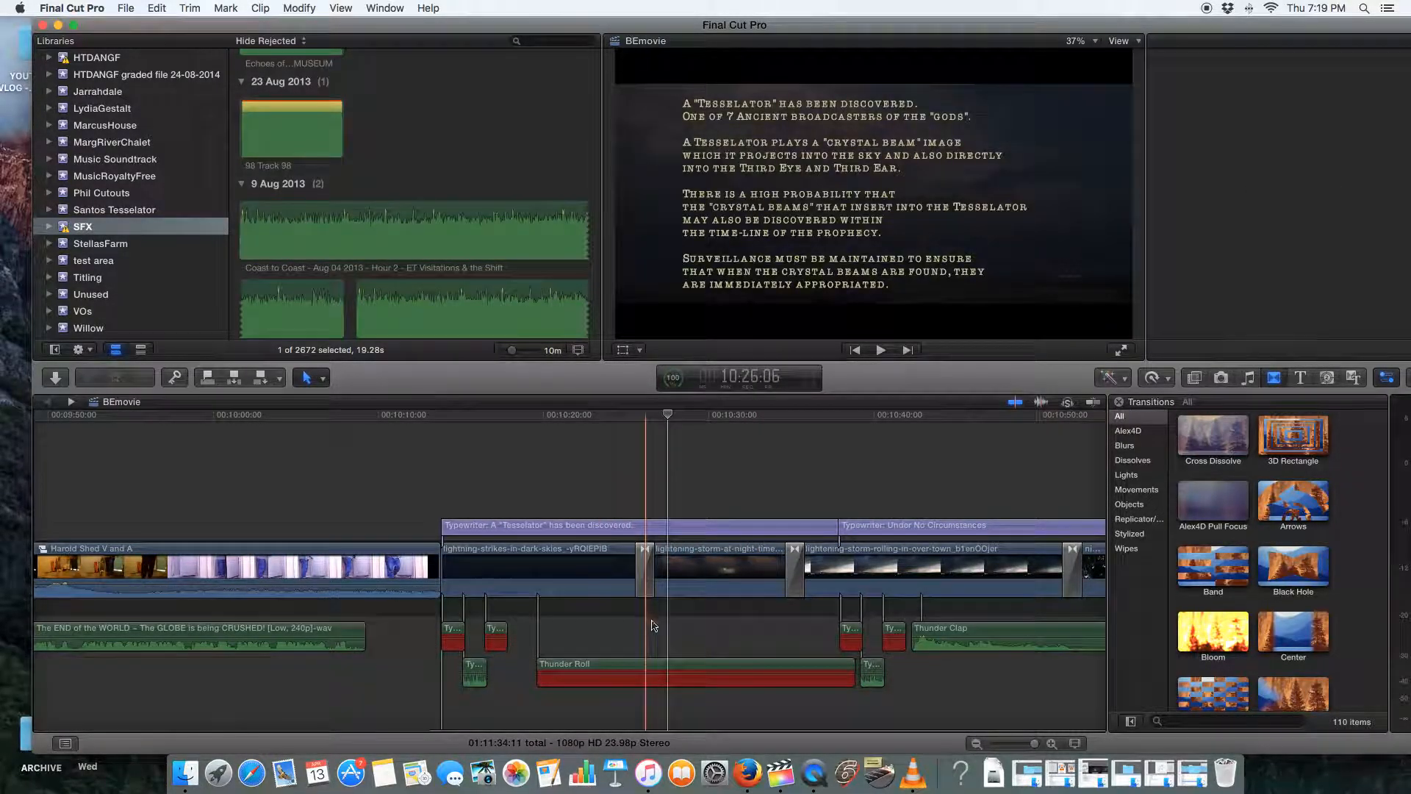
Select the red Thunder Roll clip in the timeline and search the Music and Sound library for "thunder roll"
left_click(460, 185)
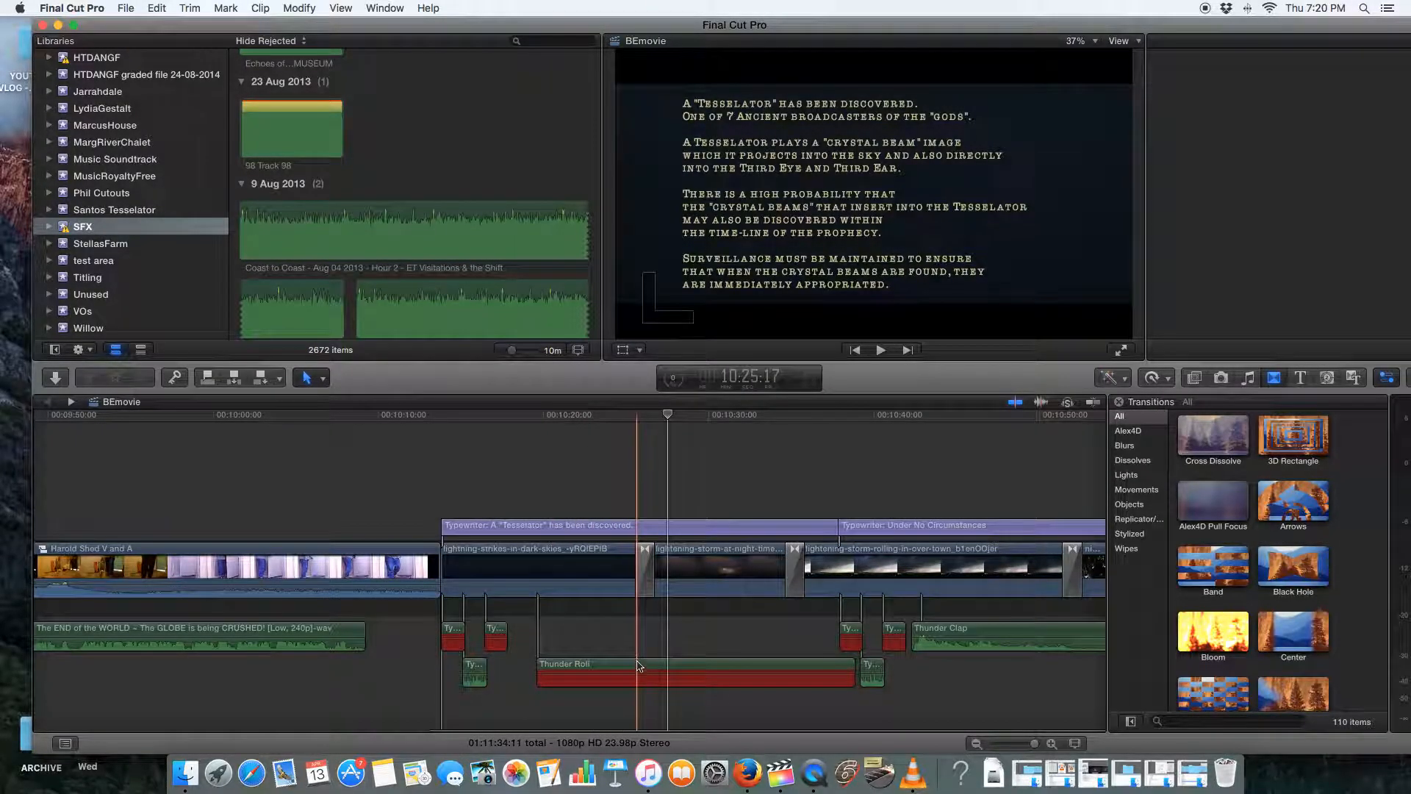
left_click(638, 670)
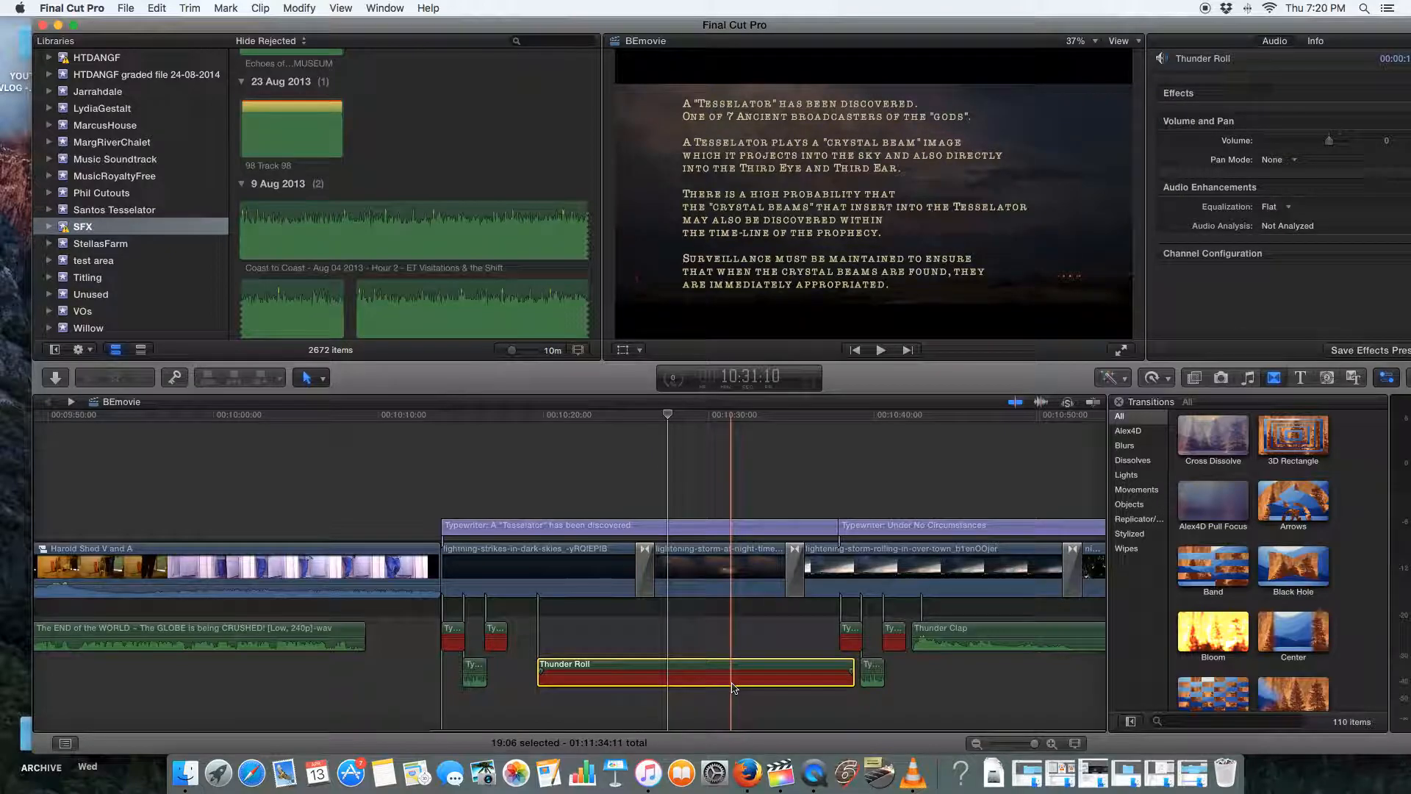
left_click(1248, 378)
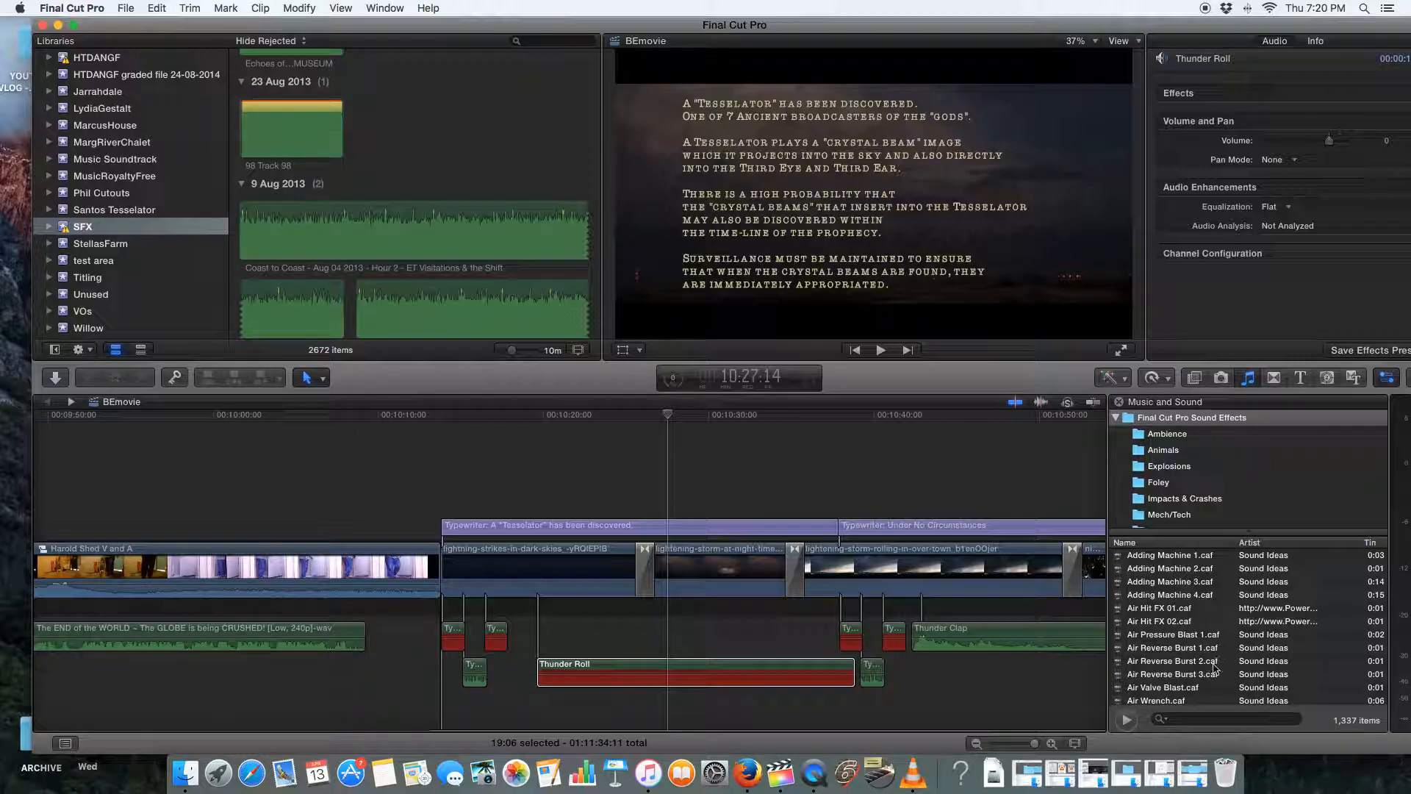
left_click(1196, 719)
type("thunder roll")
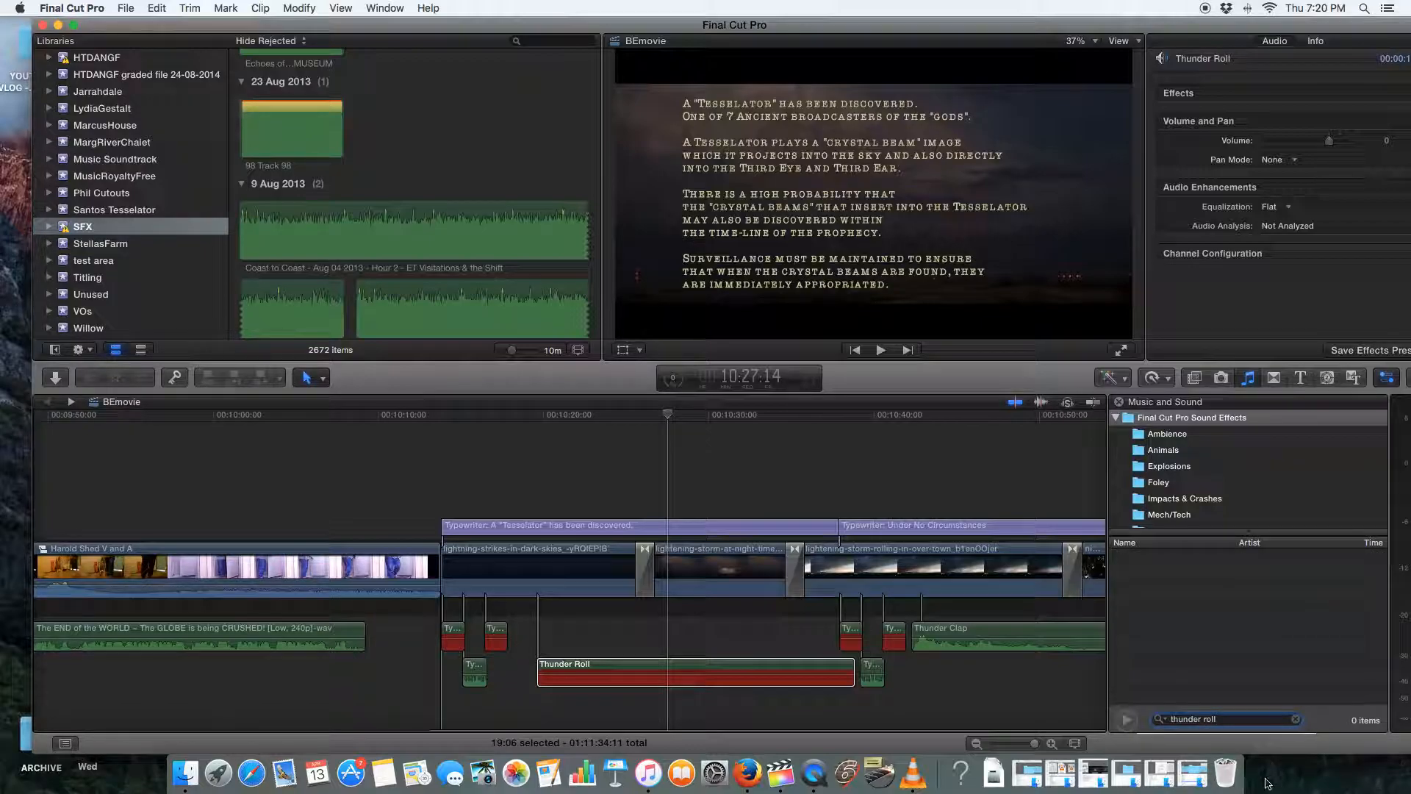
Check the sound effect folders for the searched clip and select Thunder Roll.caf within iLife Sound Effects
left_click(1205, 439)
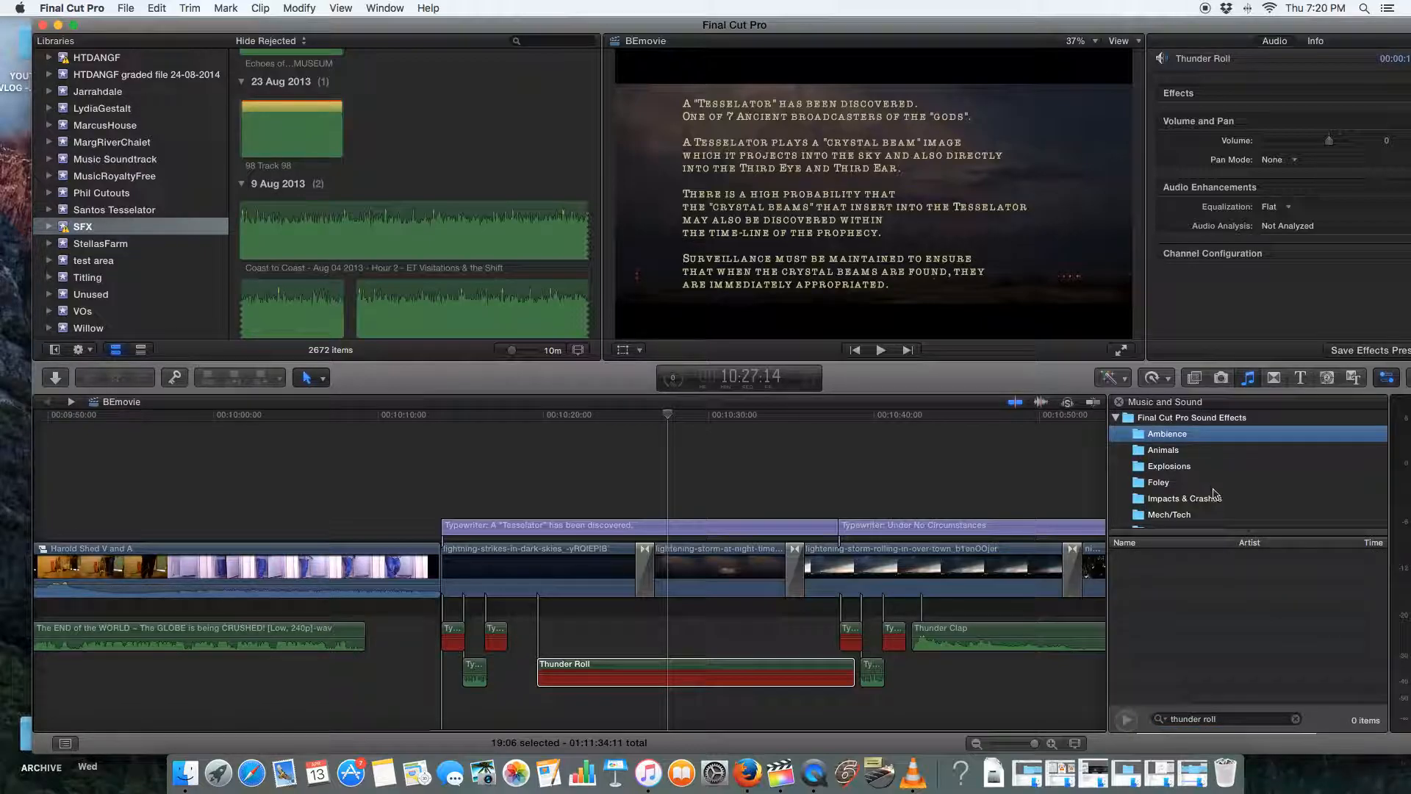
scroll(1214, 493, "down", 10)
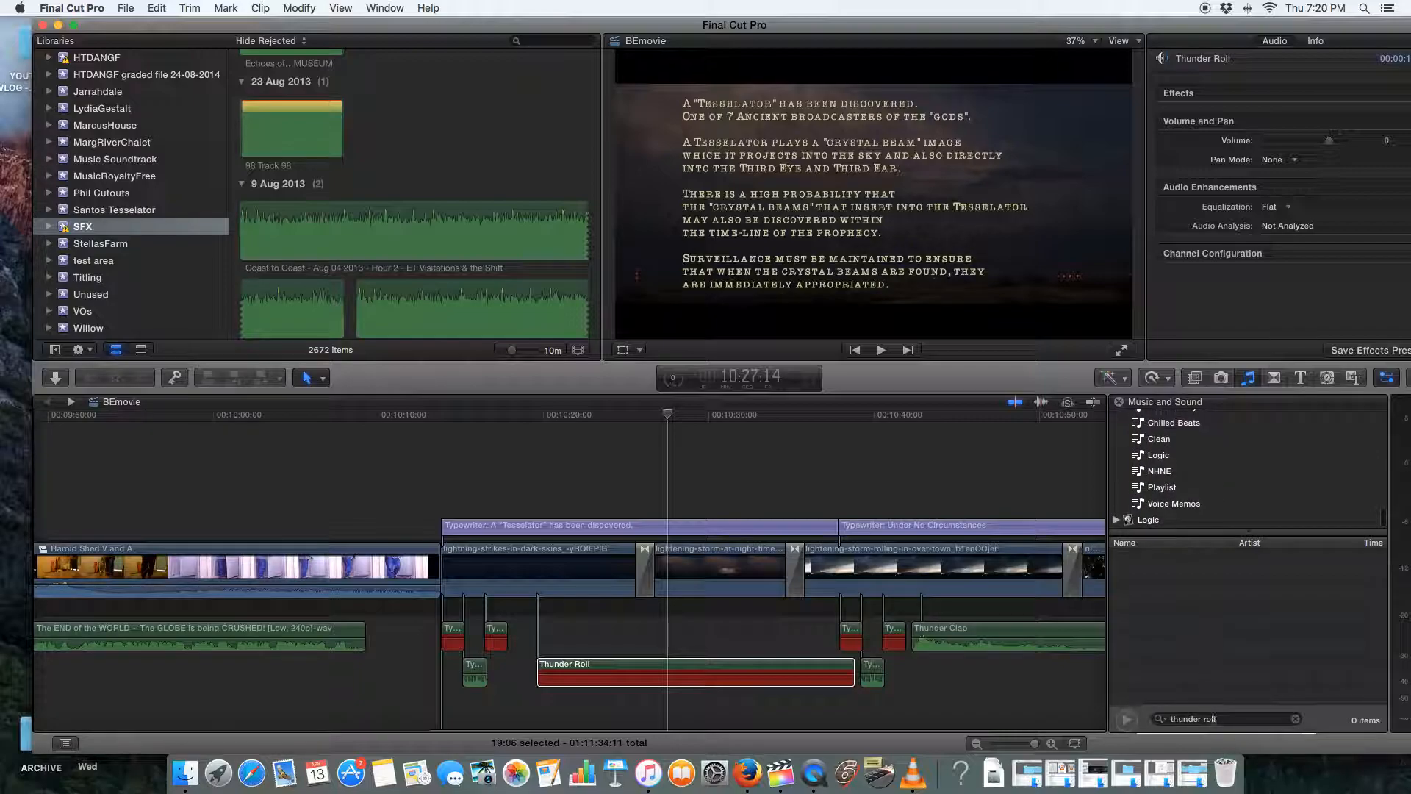
scroll(1220, 503, "up", 8)
scroll(1219, 503, "up", 2)
left_click(1226, 429)
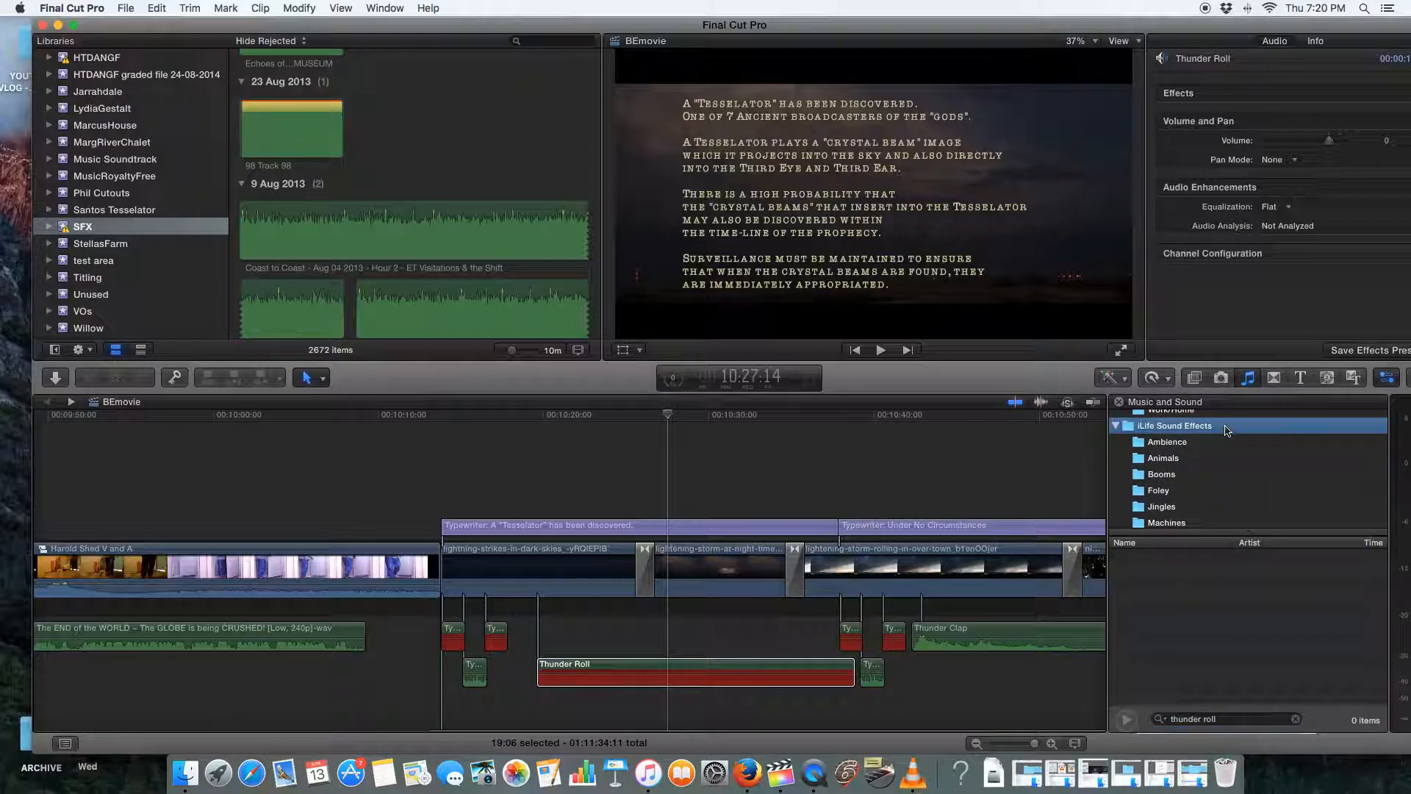
left_click(1210, 558)
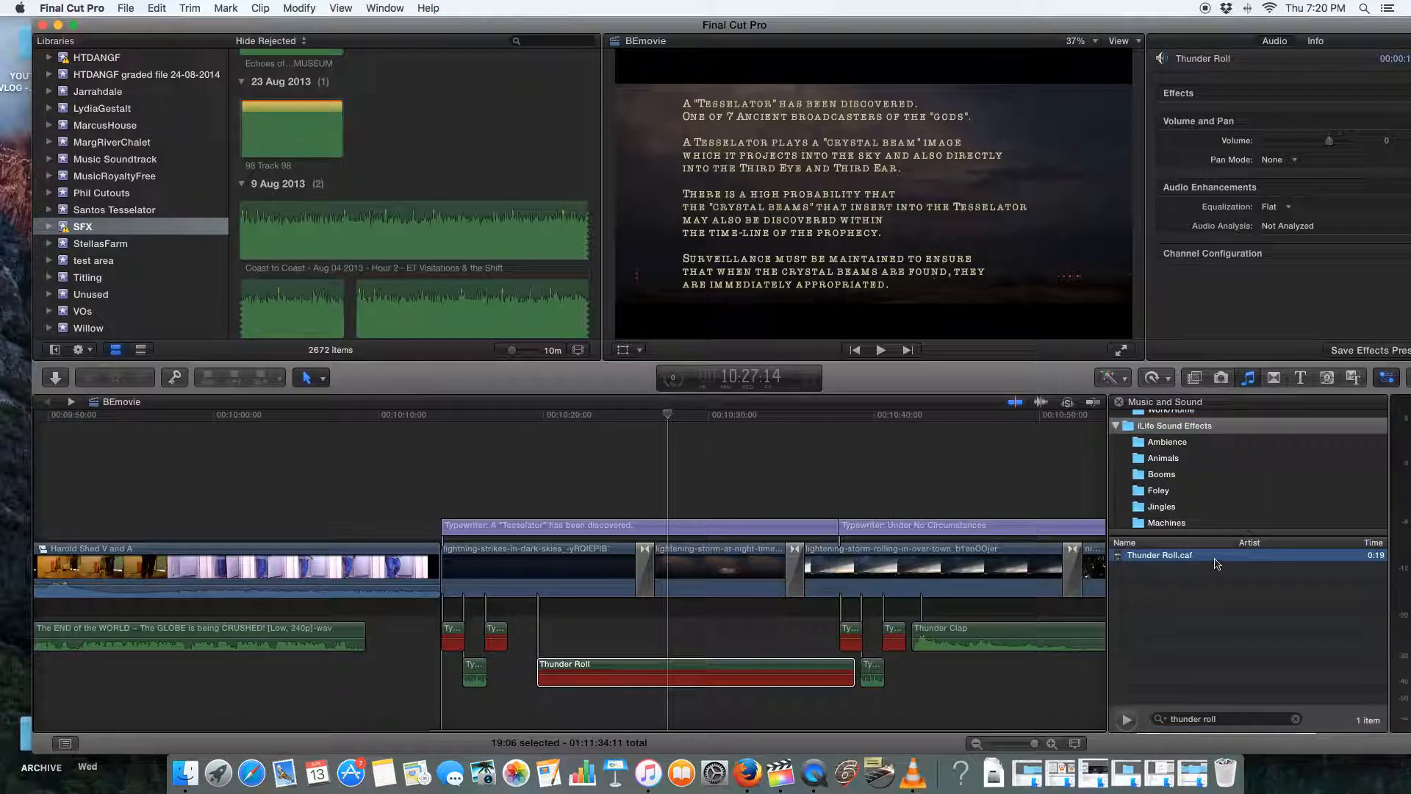
Import Thunder Roll.caf from the sound library into the SFX event and select the matching timeline clip
left_click_drag(1222, 561, 483, 199)
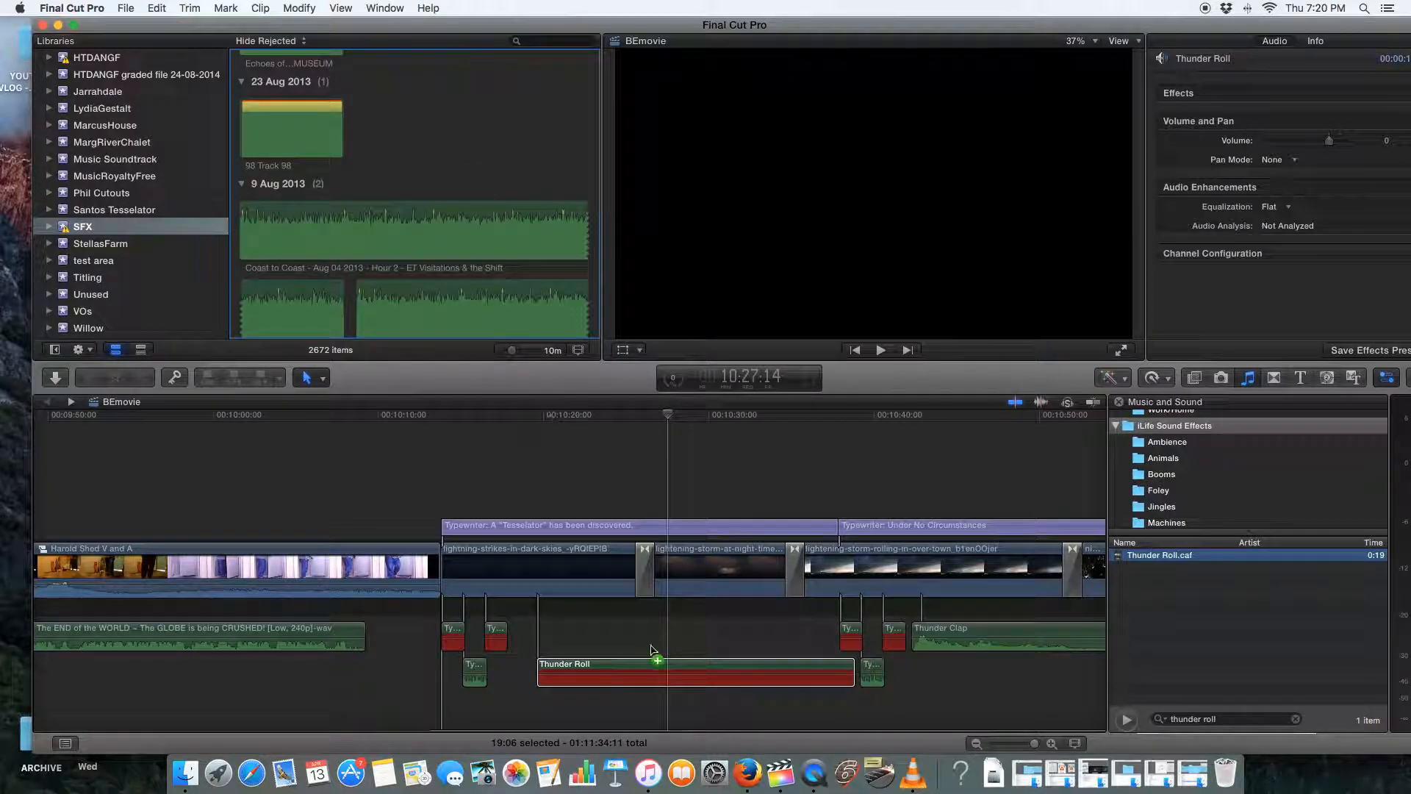
left_click_drag(638, 671, 636, 674)
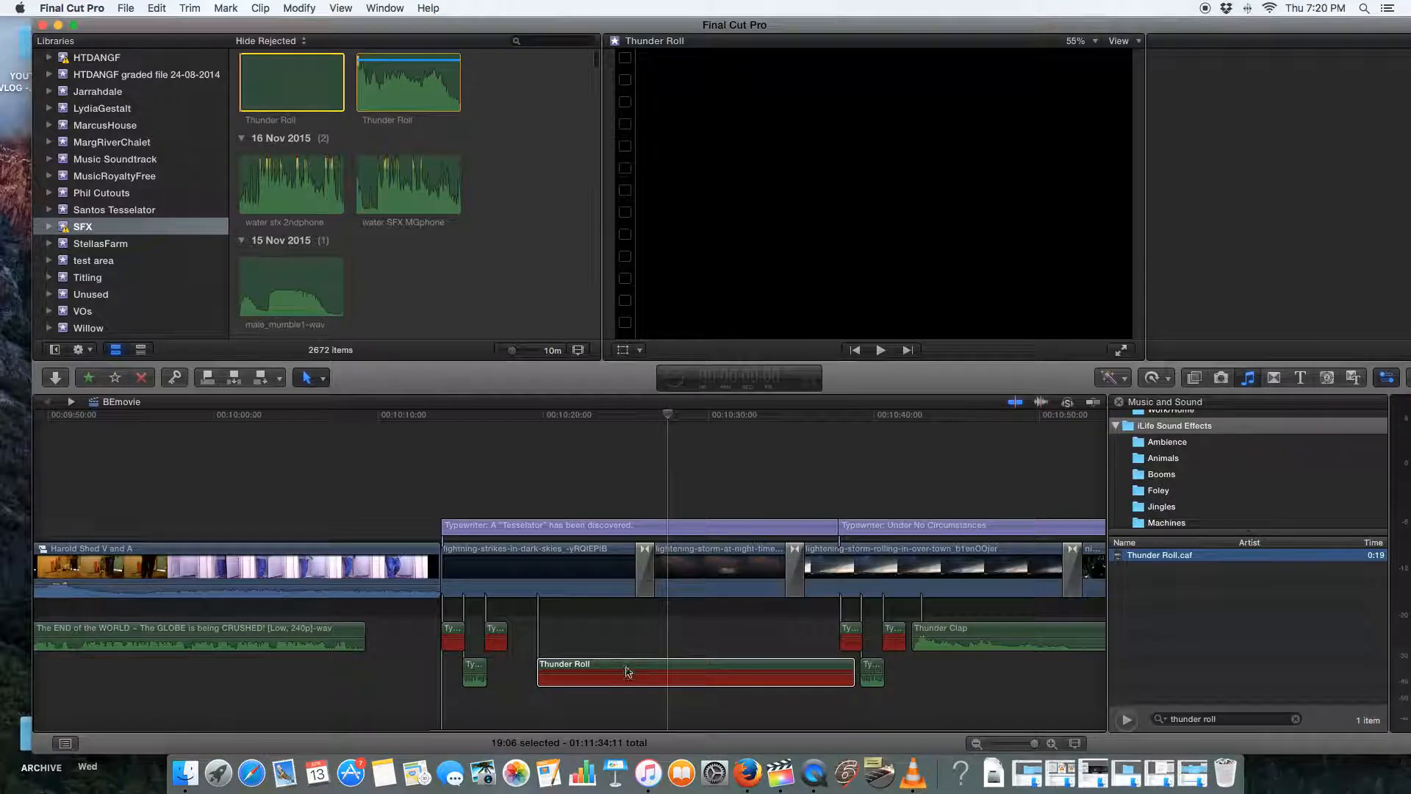
left_click(608, 682)
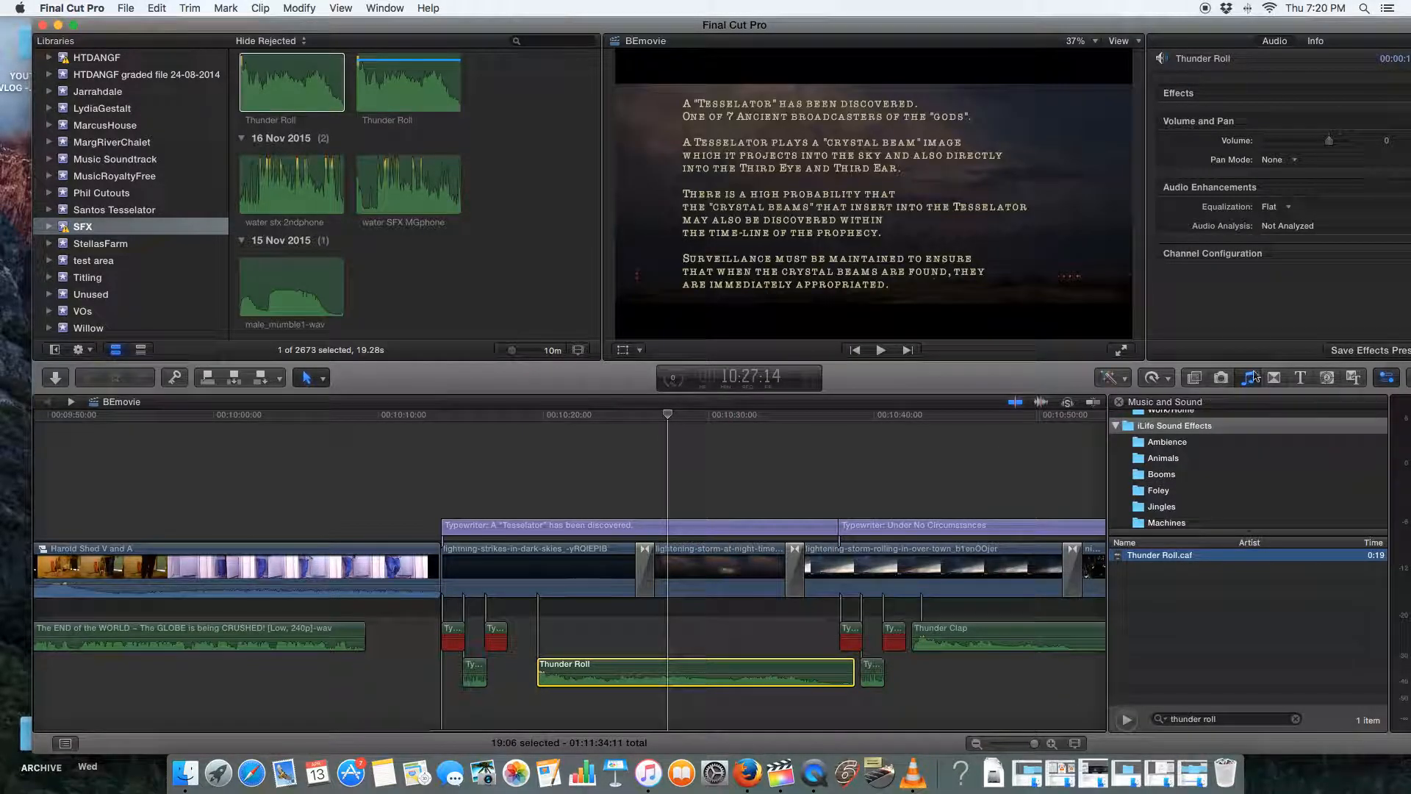
Examine the Final Cut Pro and iLife sound effect folders and look through the SFX event's audio clips
scroll(1232, 446, "up", 5)
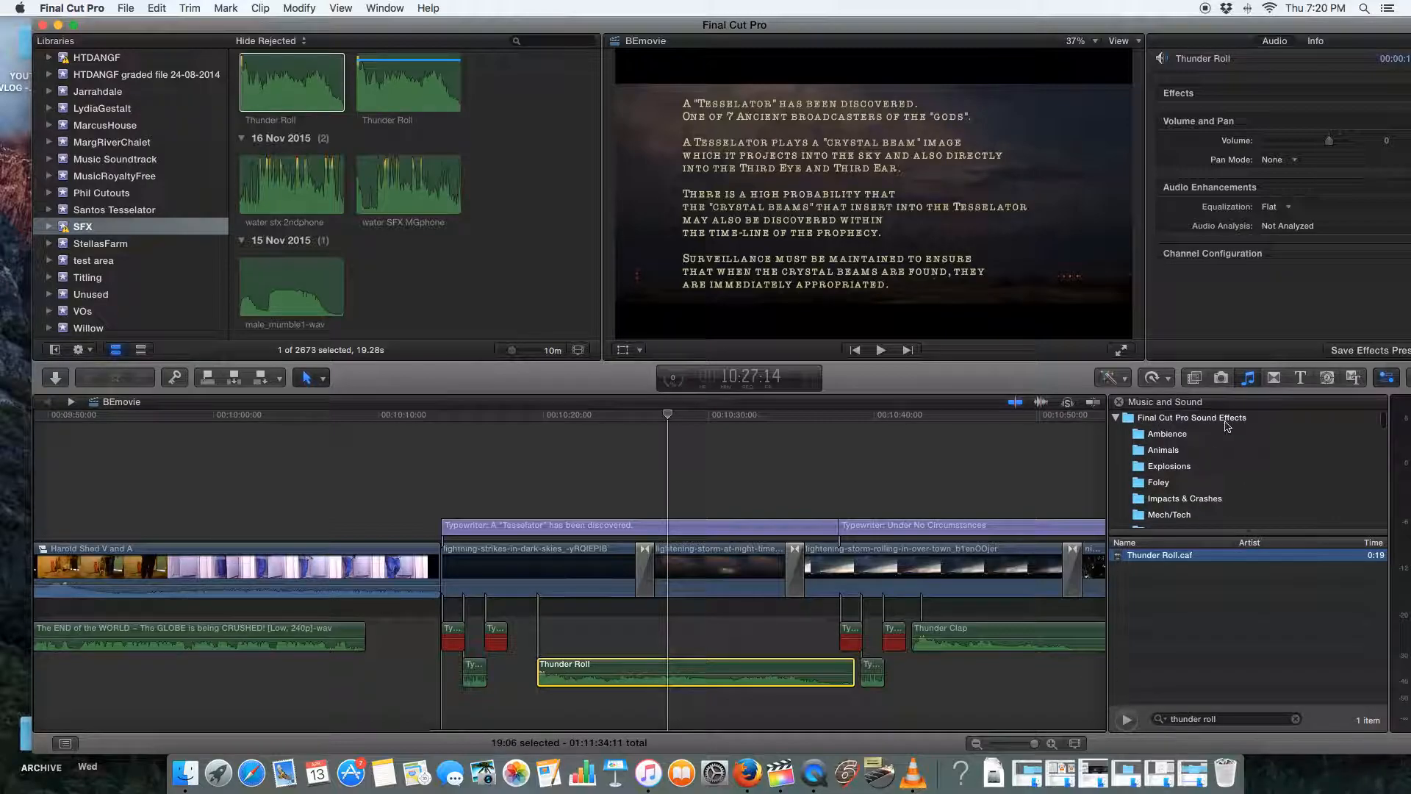
scroll(1242, 463, "down", 10)
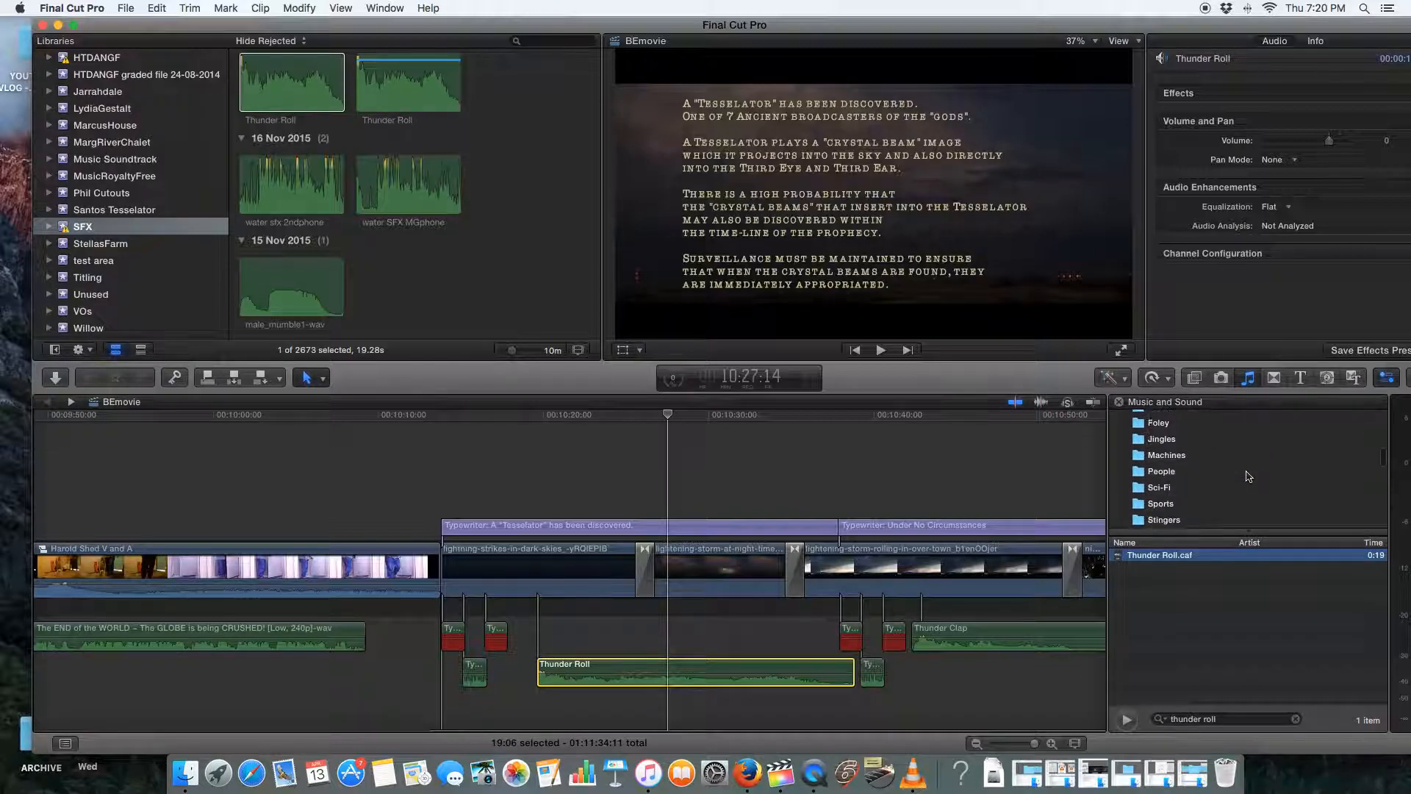
scroll(1247, 476, "up", 10)
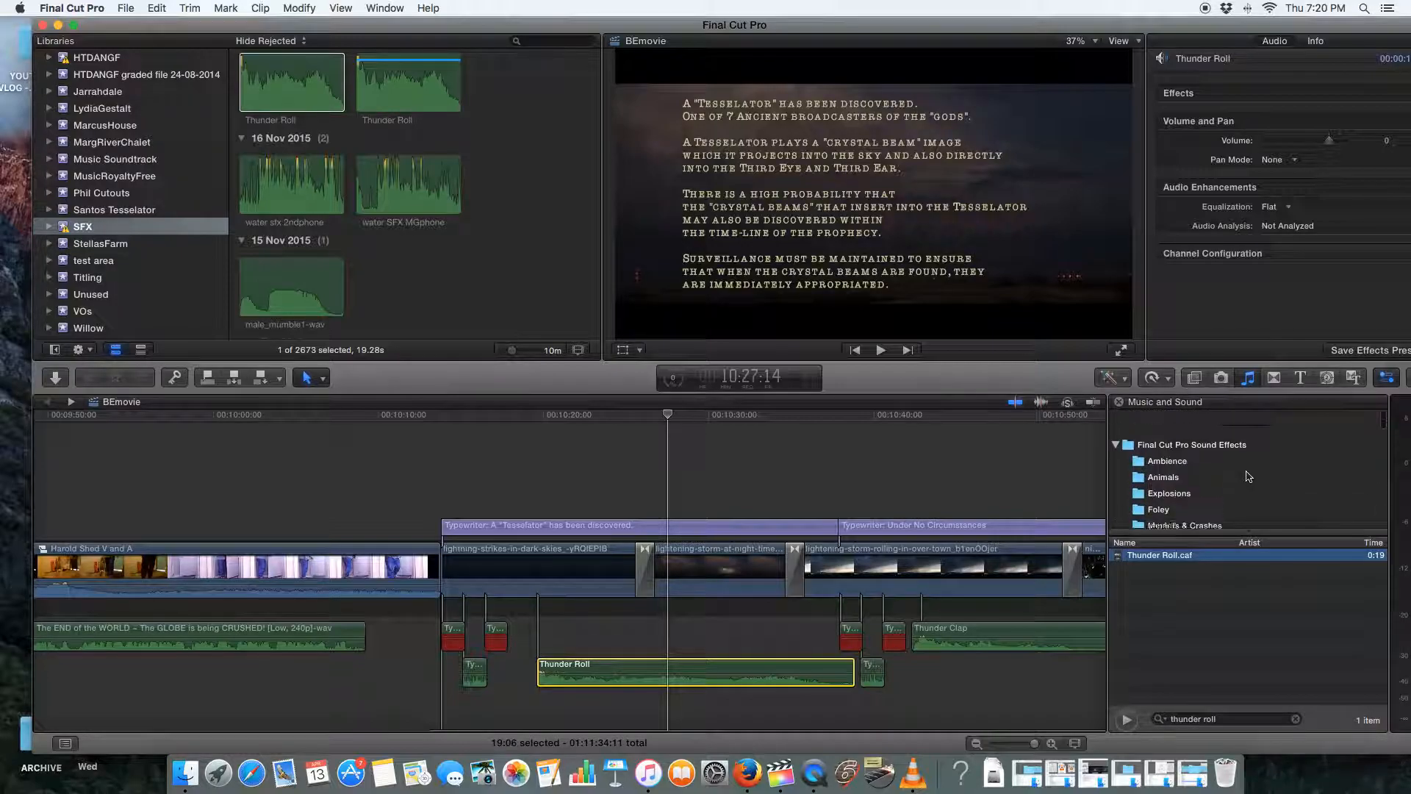
left_click(460, 305)
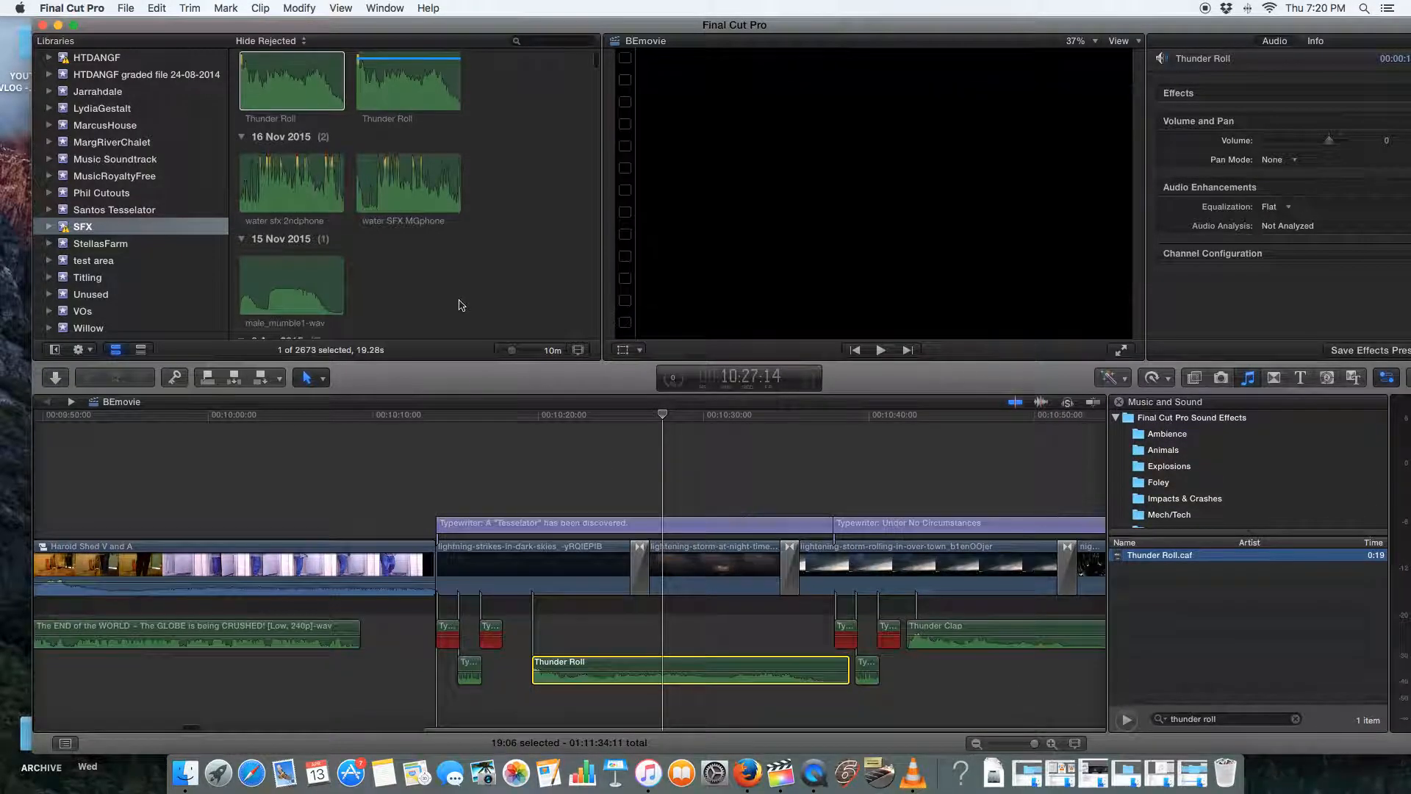
scroll(460, 306, "down", 10)
scroll(460, 306, "down", 15)
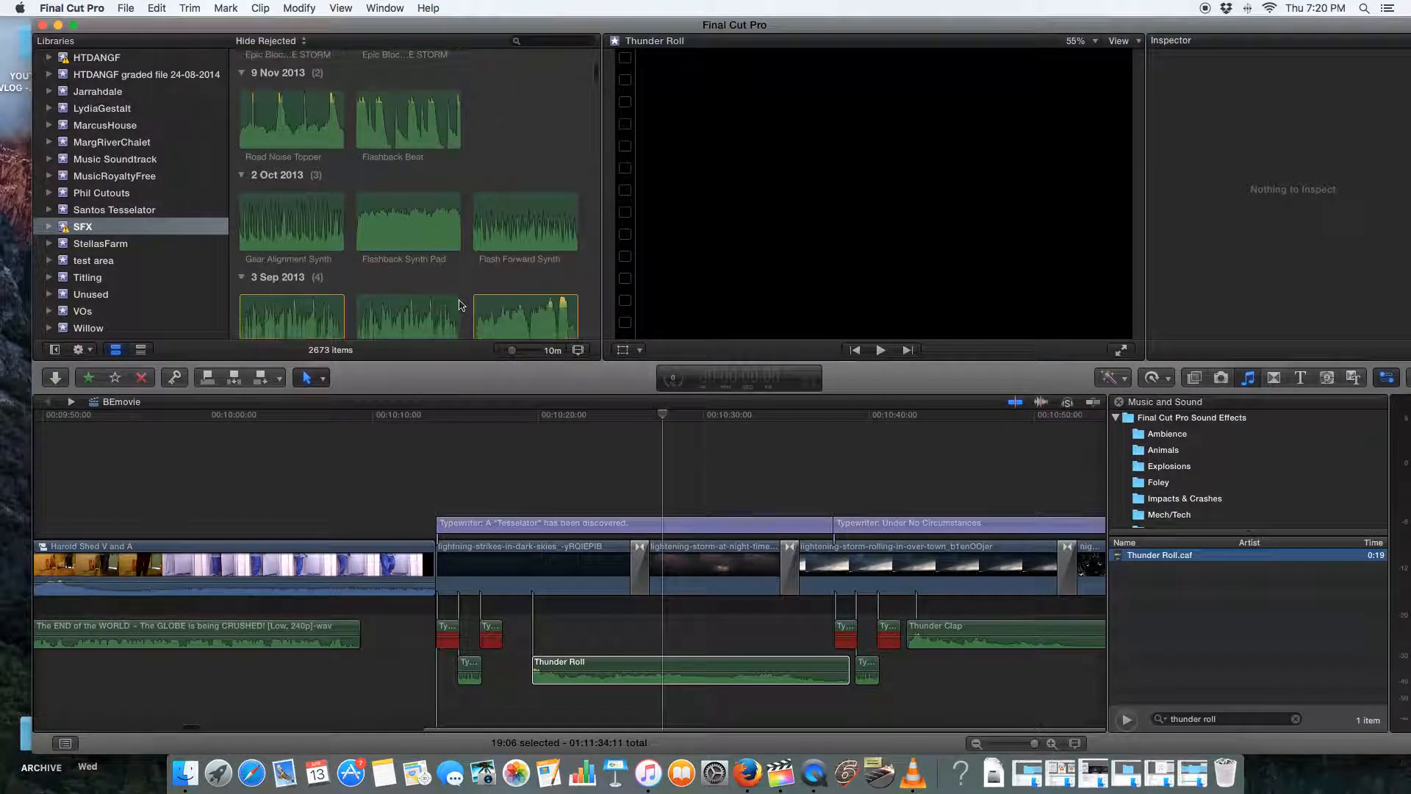
scroll(459, 306, "down", 10)
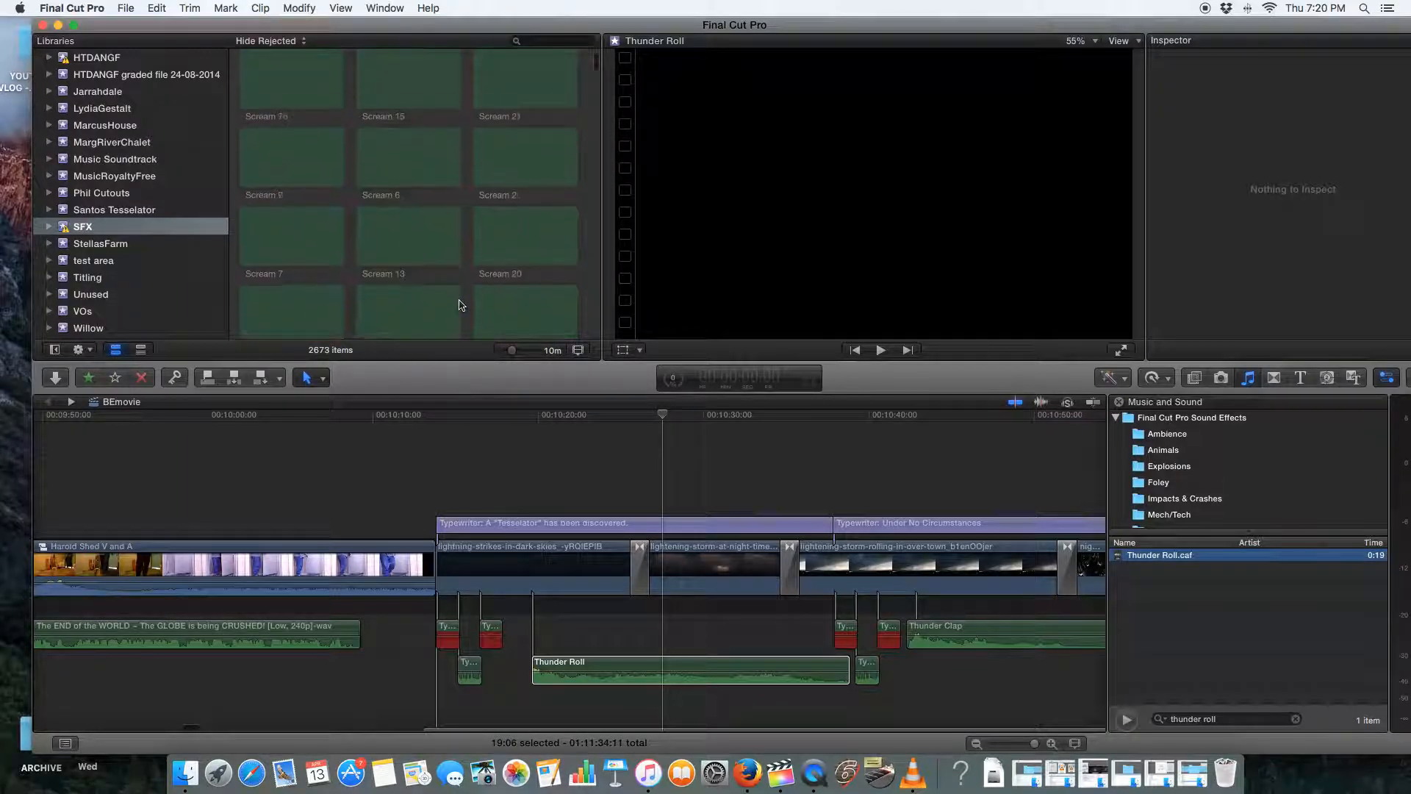
scroll(169, 225, "up", 5)
scroll(169, 225, "down", 4)
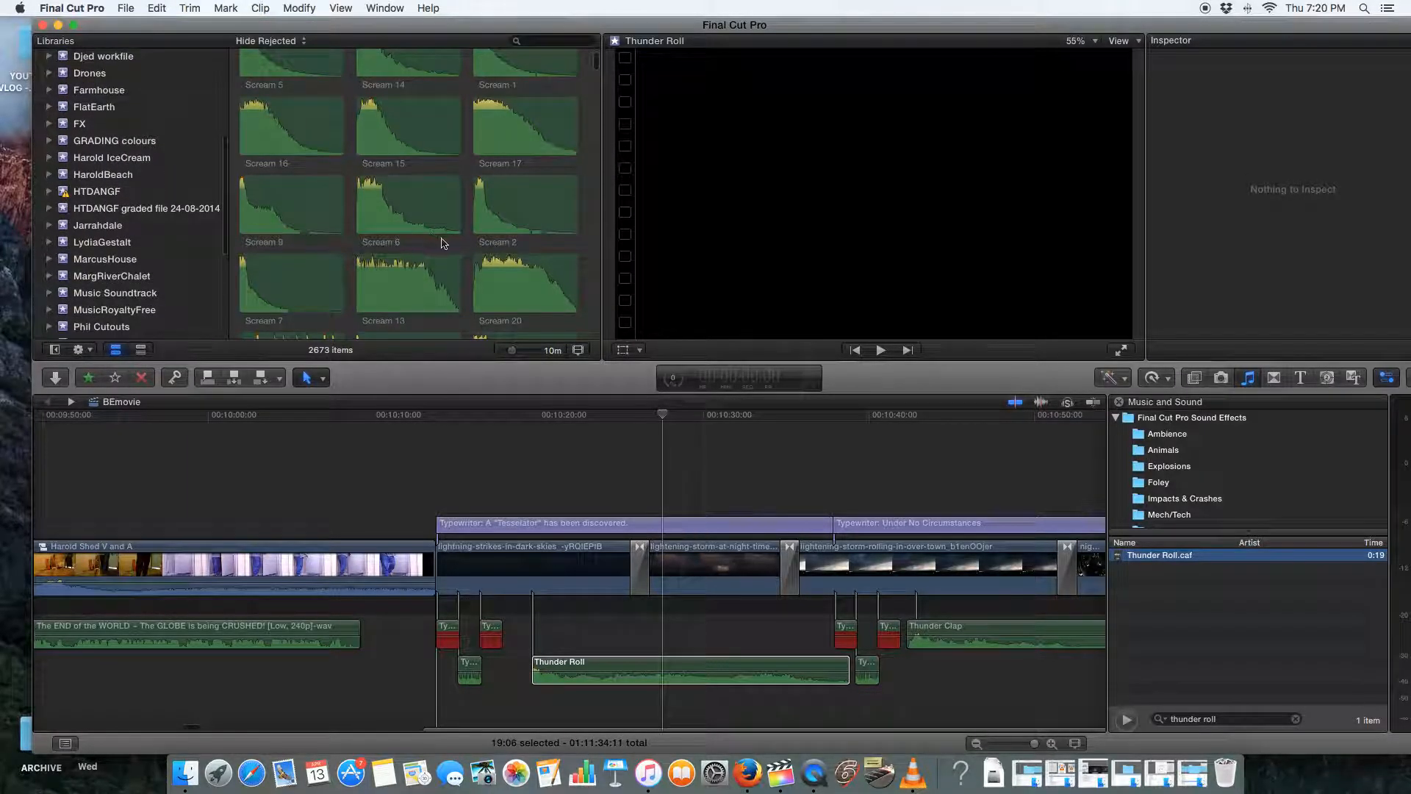
scroll(444, 246, "up", 10)
left_click(1251, 449)
key("super+4")
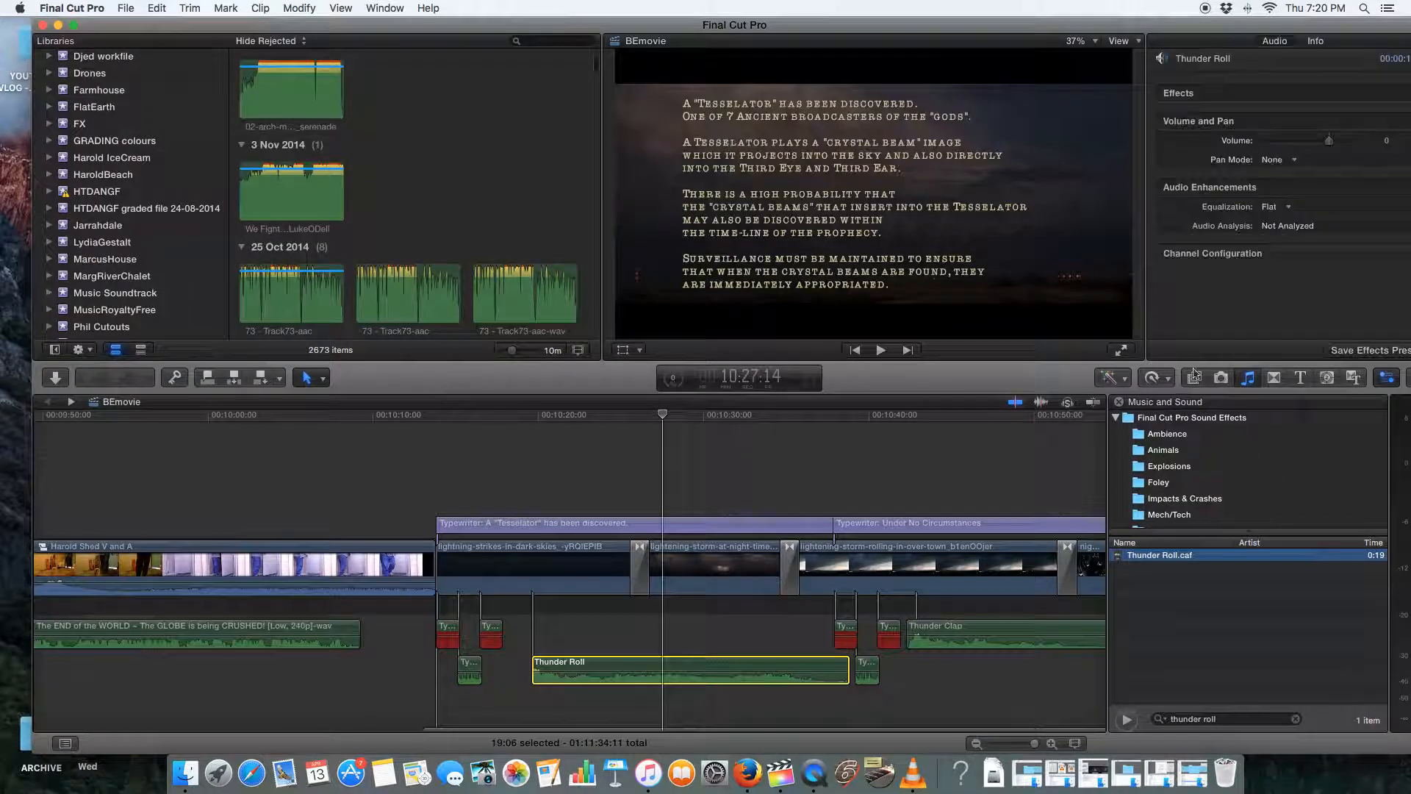
scroll(1205, 444, "down", 10)
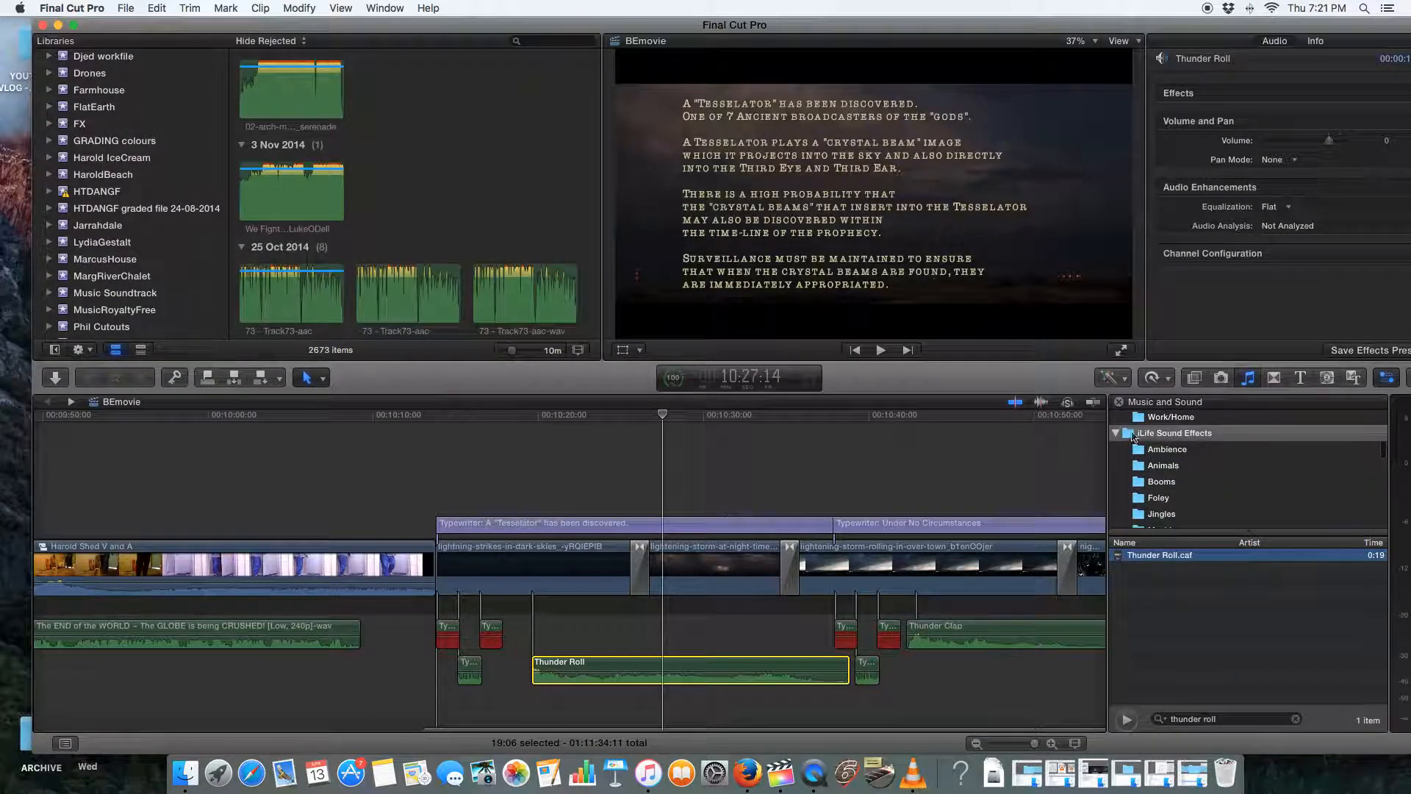
Quit QuickTime Player and name the unsaved screen recording "FCPX Finding missing sound clips"
right_click(814, 773)
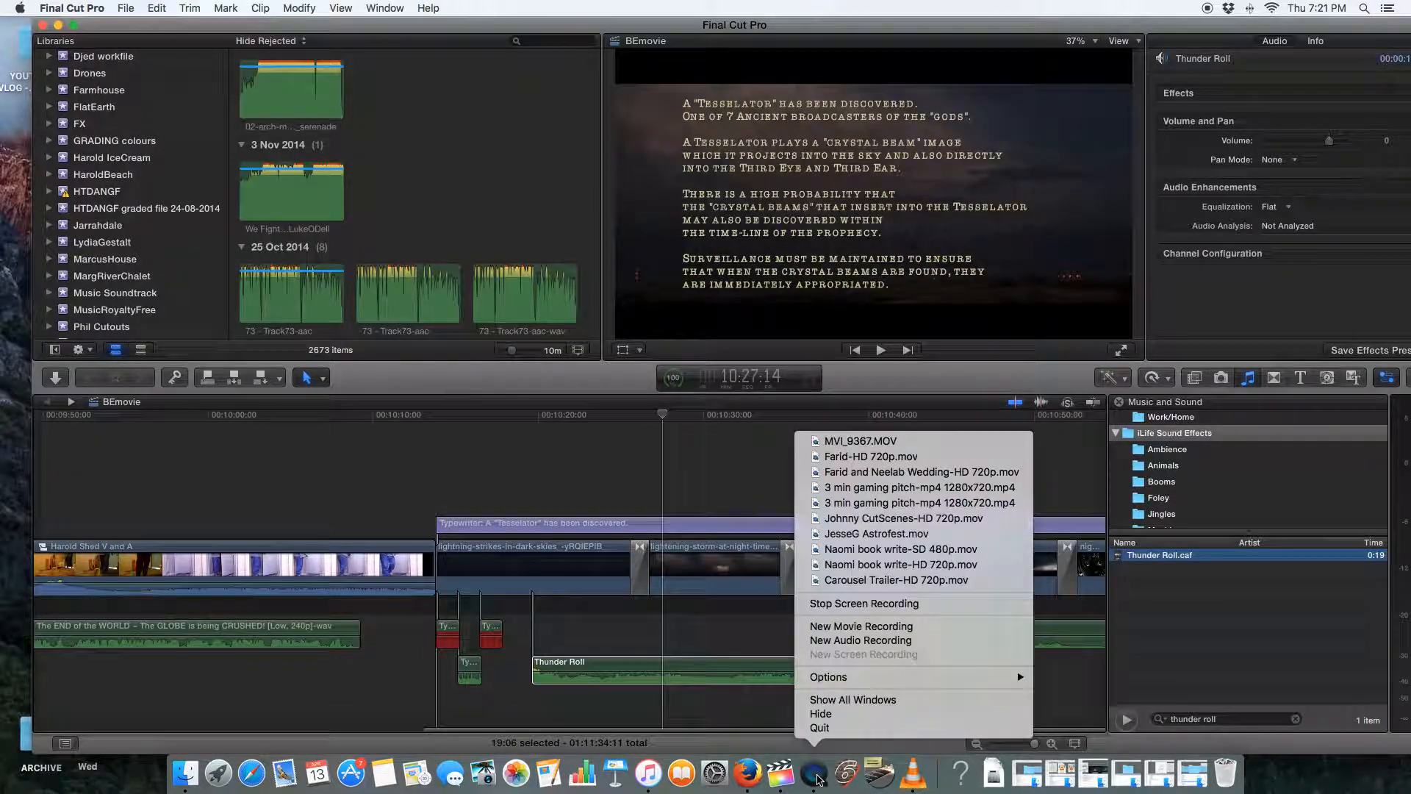
left_click(823, 727)
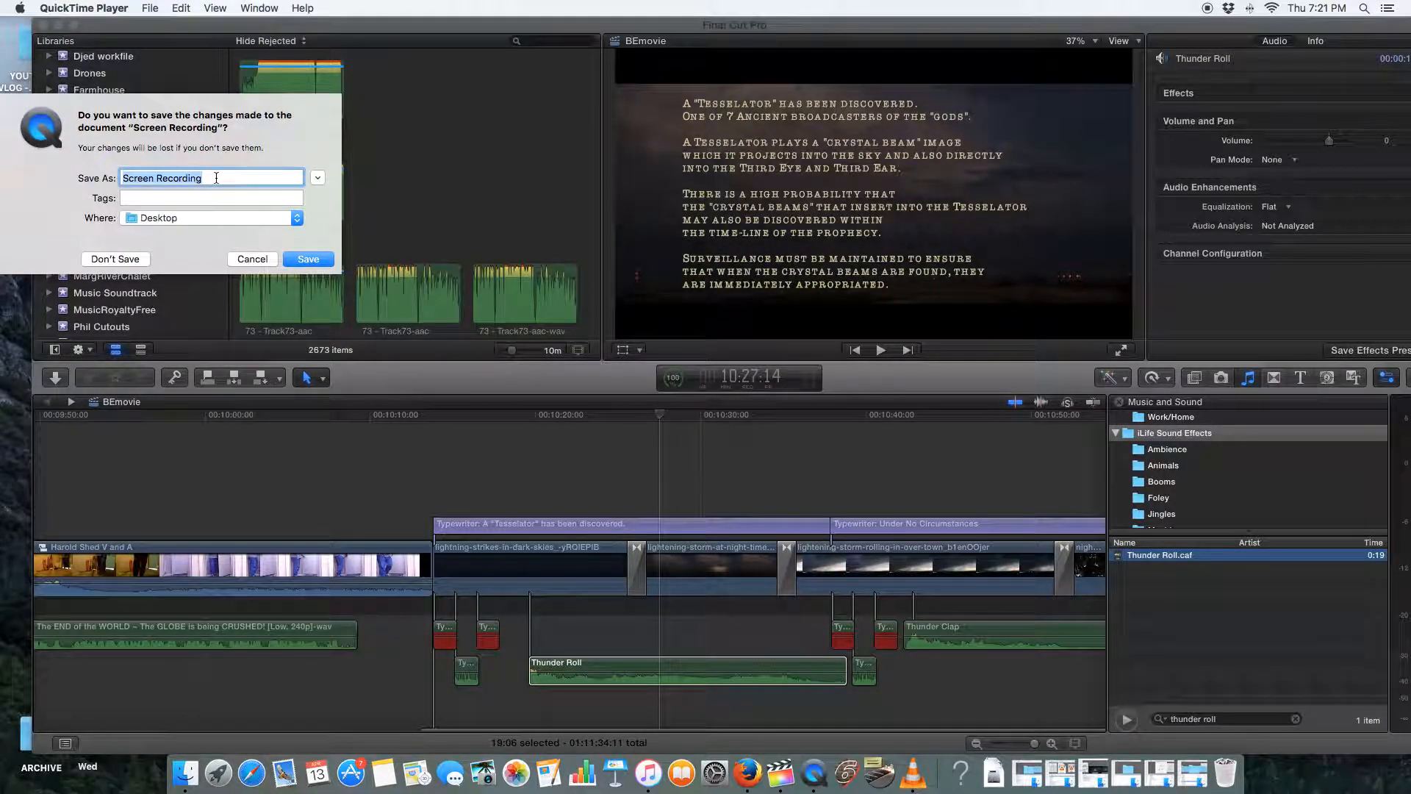
type("Fi")
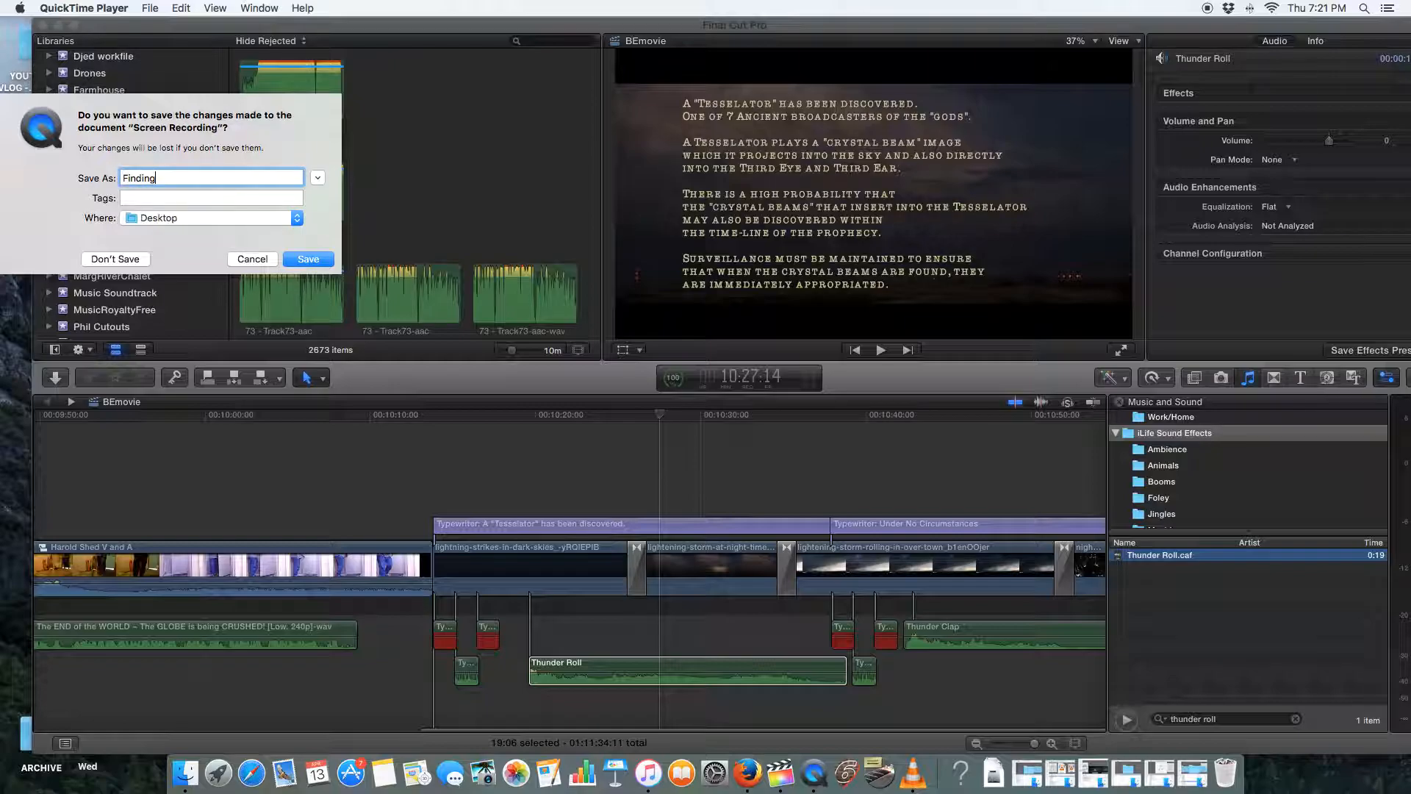
type("nding")
left_click(123, 178)
type("FCP")
type("X ")
type(" sound c")
type("missing")
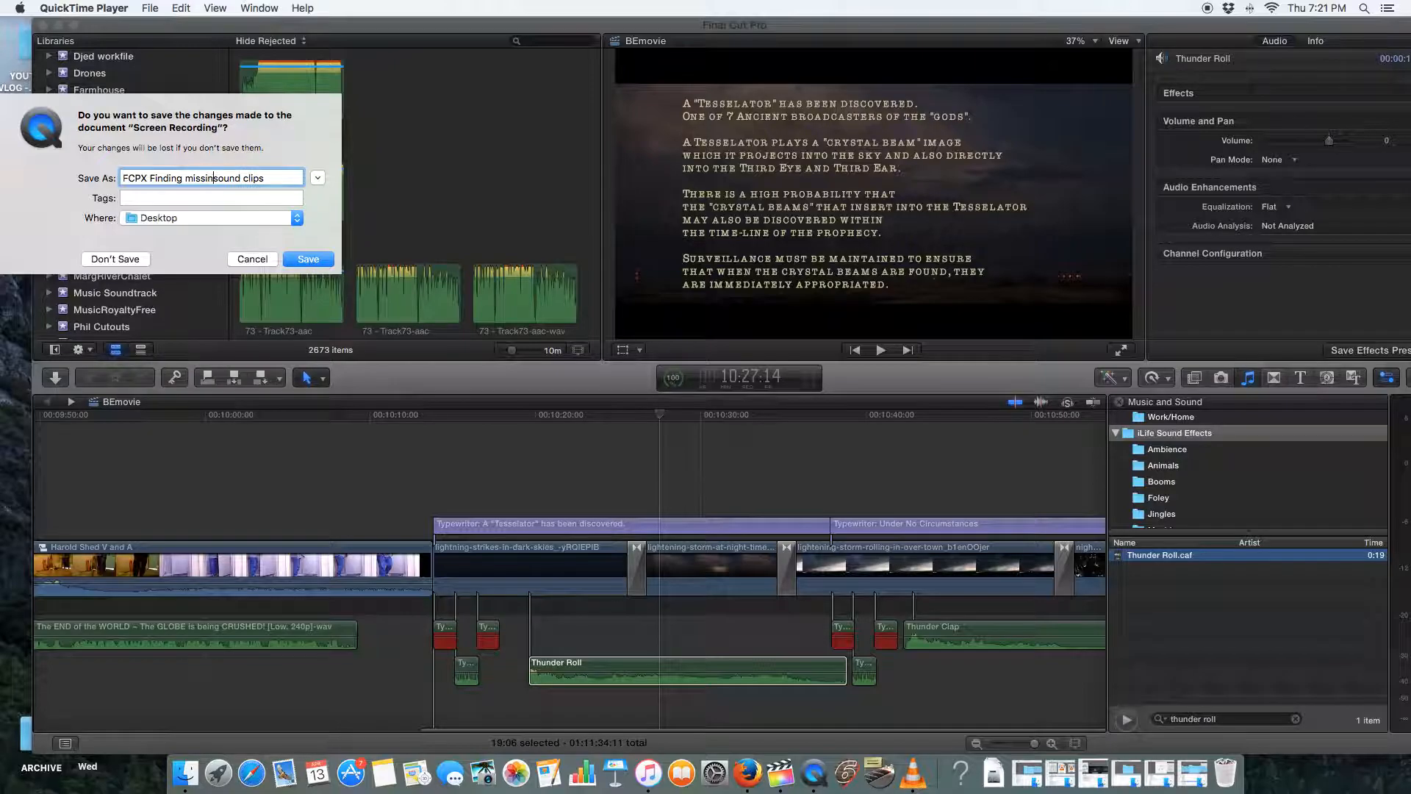